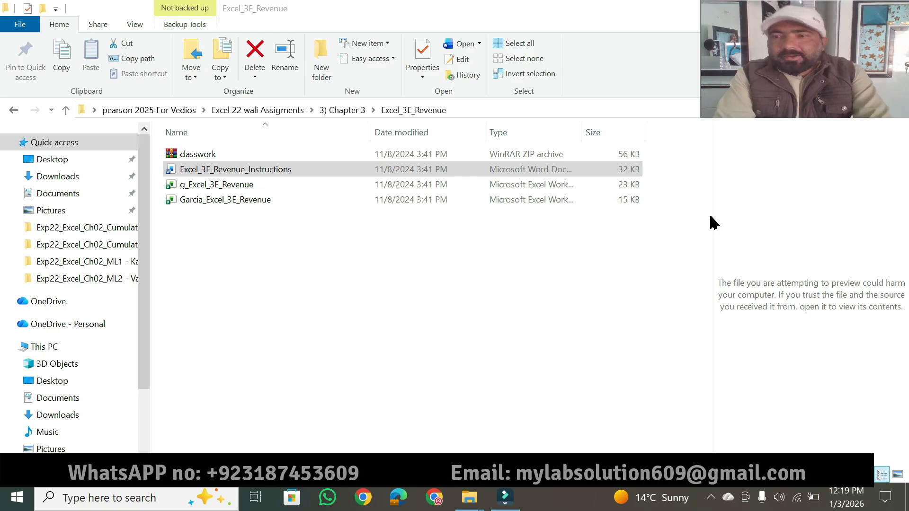
# Open the Excel_3E_Revenue_Instructions document for editing and set its zoom to 140%.
pyautogui.click(265, 170)
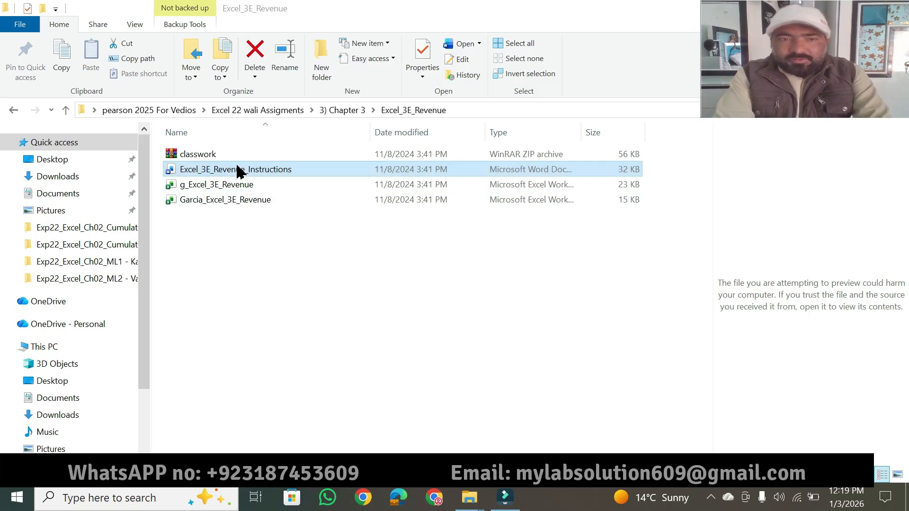
pyautogui.doubleClick(235, 170)
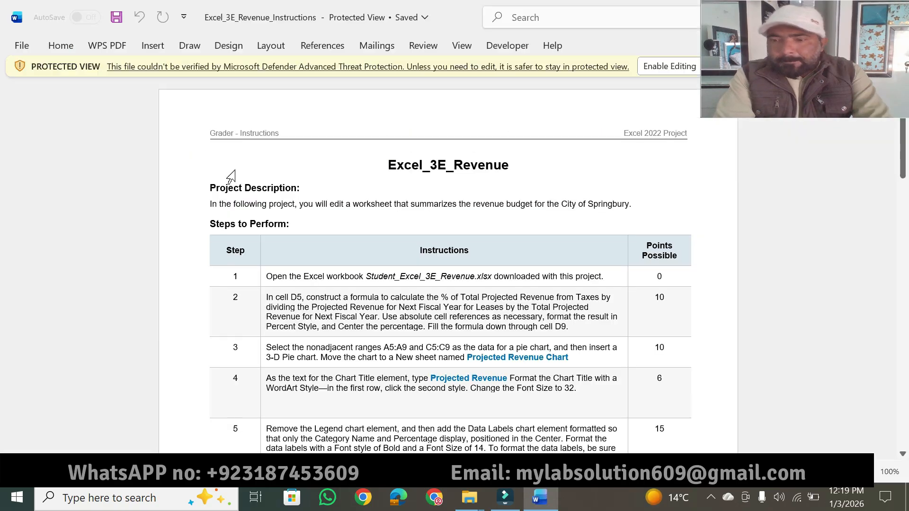
pyautogui.click(662, 70)
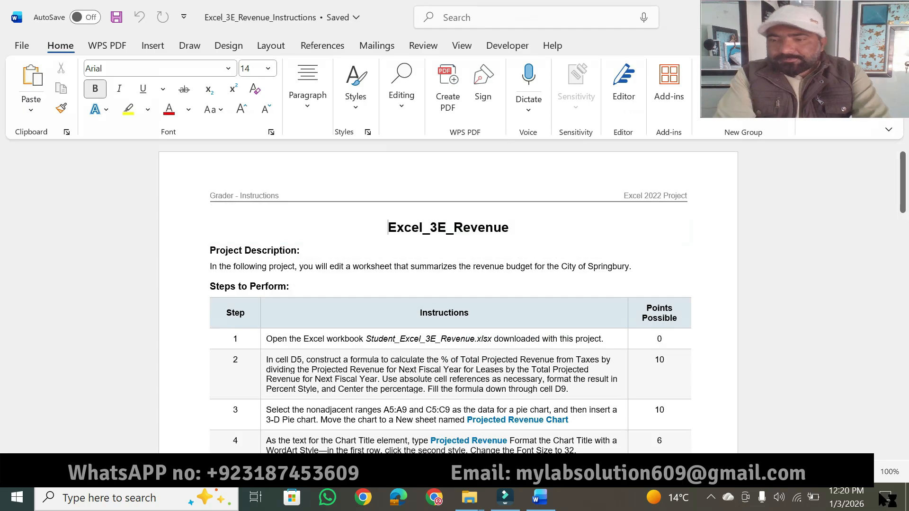
pyautogui.click(868, 472)
pyautogui.click(868, 472)
pyautogui.click(868, 472)
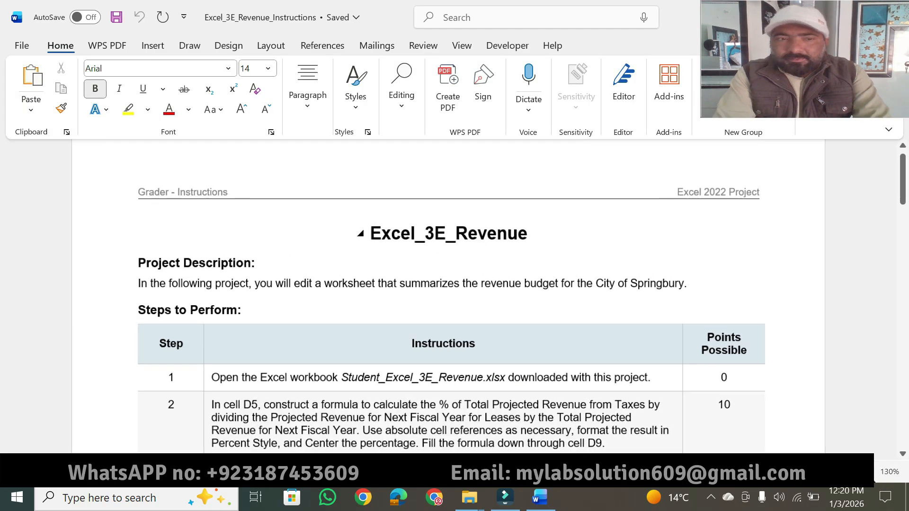
pyautogui.click(868, 472)
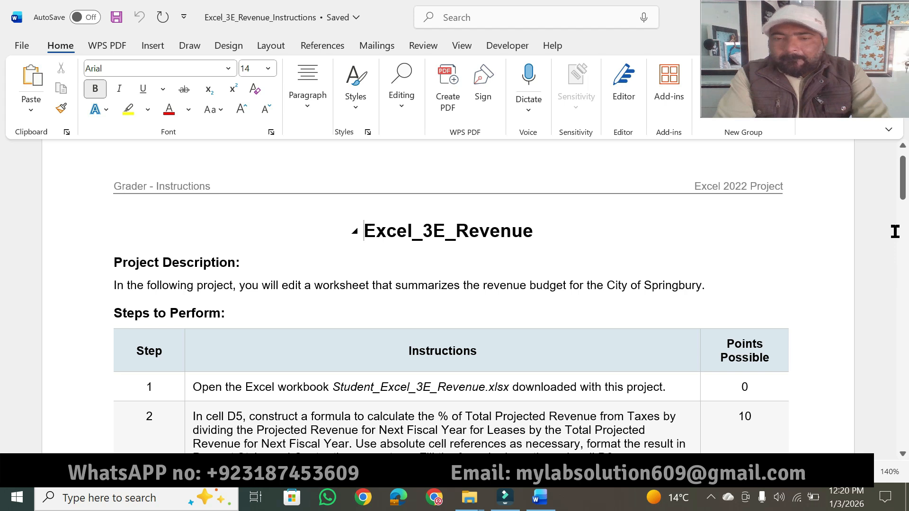
# Set the document title Excel_3E_Revenue to font size 20 and highlight it in yellow.
pyautogui.moveTo(899, 198)
pyautogui.mouseDown()
pyautogui.moveTo(903, 253)
pyautogui.moveTo(902, 197)
pyautogui.mouseUp()
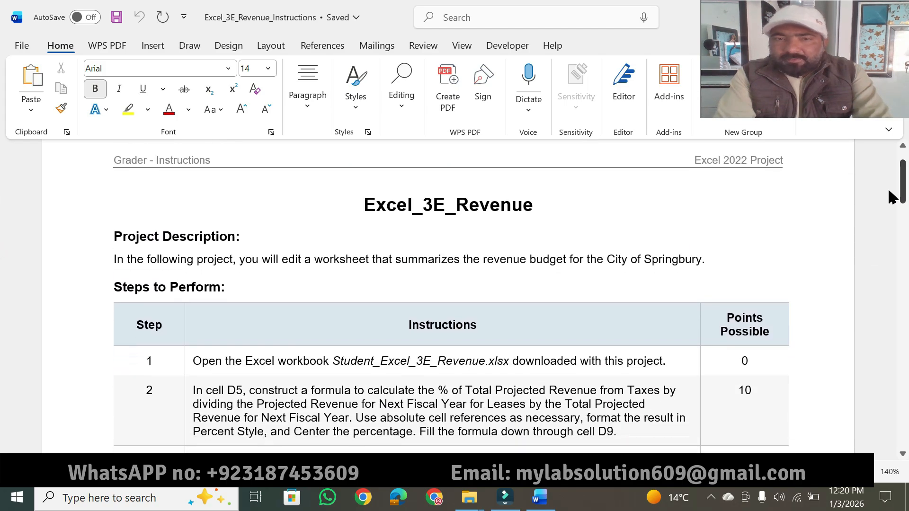
pyautogui.moveTo(364, 204); pyautogui.dragTo(526, 205)
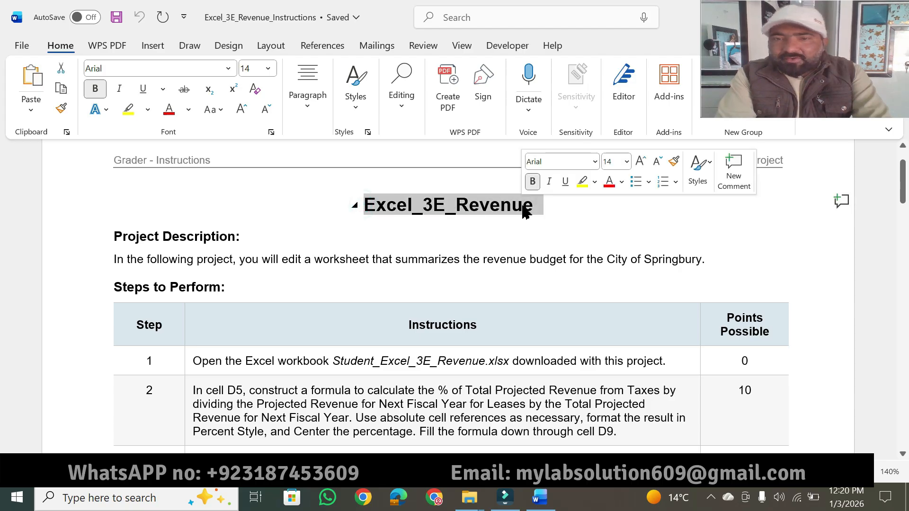
pyautogui.click(612, 161)
pyautogui.write('20')
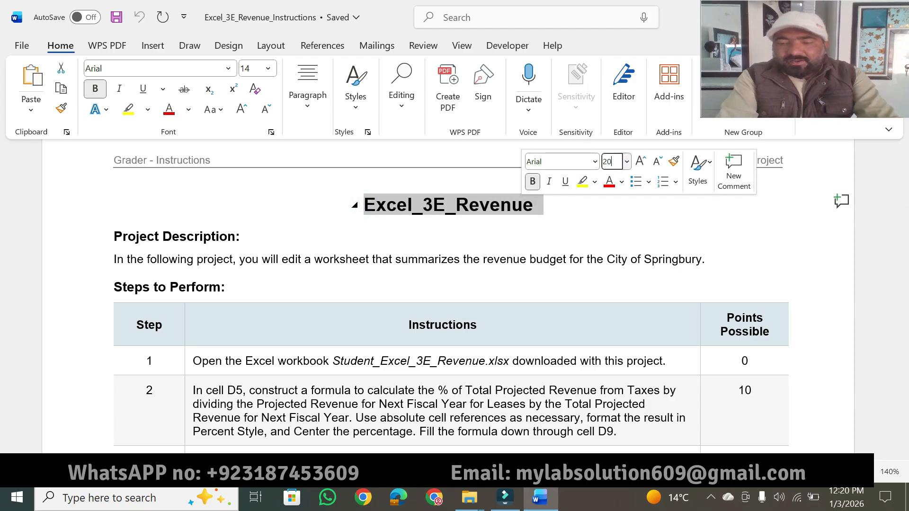
pyautogui.press('Return')
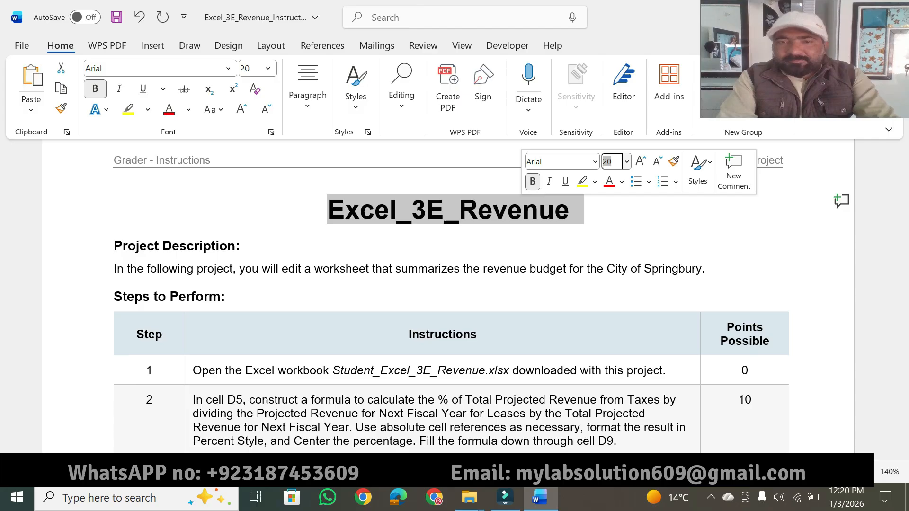
pyautogui.click(582, 182)
pyautogui.click(291, 246)
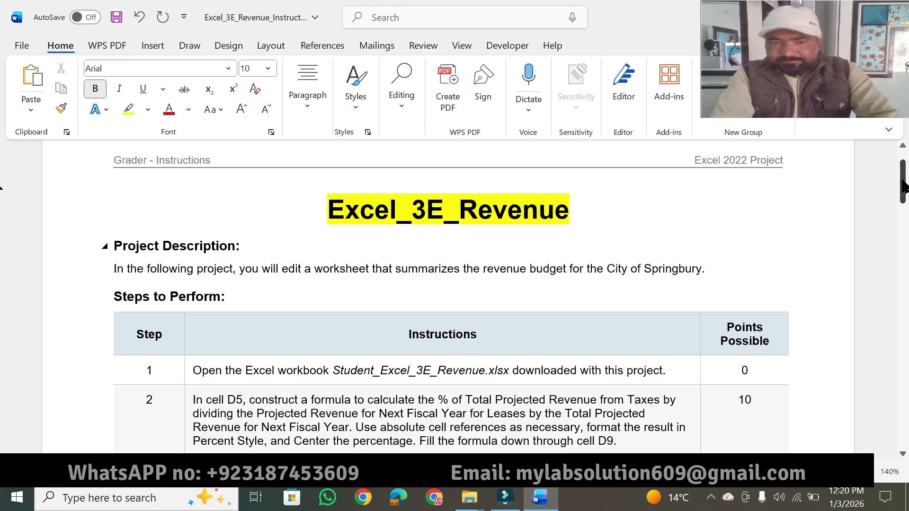
# Highlight the instruction text of step 14 in the last table in yellow.
pyautogui.moveTo(903, 186); pyautogui.dragTo(903, 327)
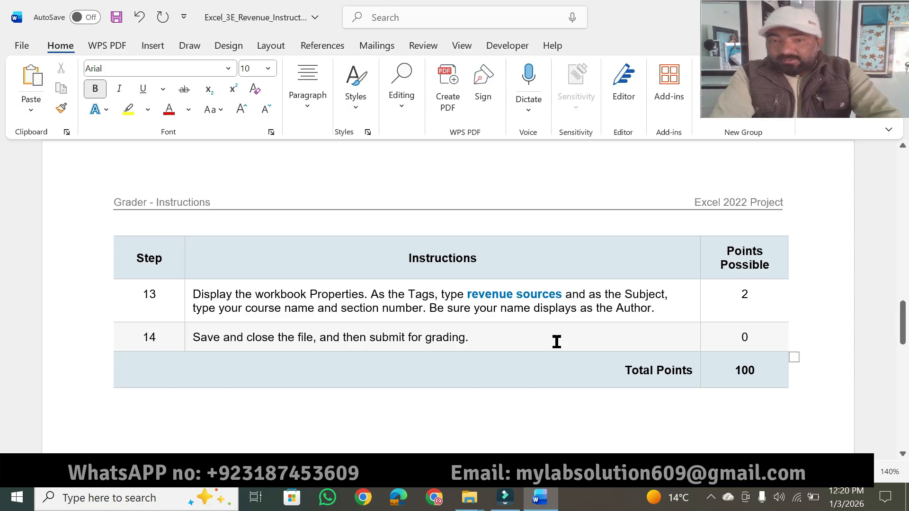
pyautogui.click(195, 338)
pyautogui.moveTo(211, 338); pyautogui.dragTo(468, 338)
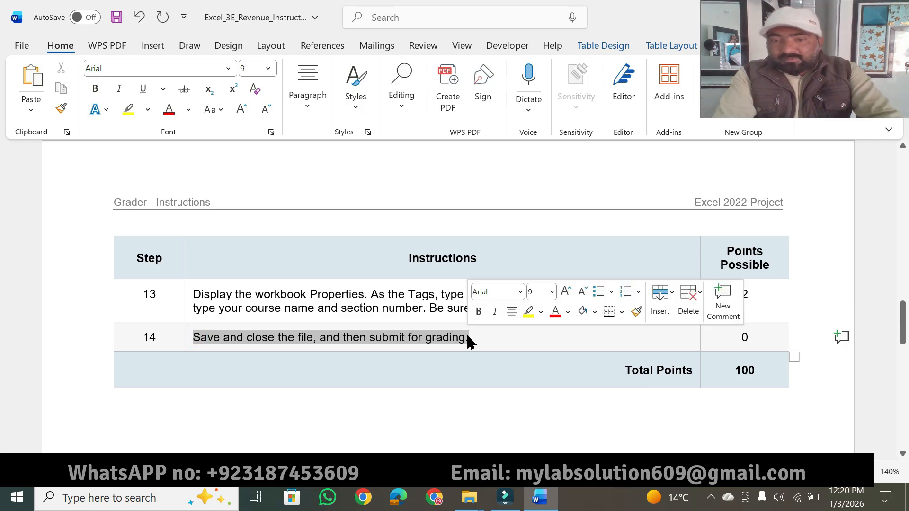
pyautogui.click(530, 312)
pyautogui.click(496, 336)
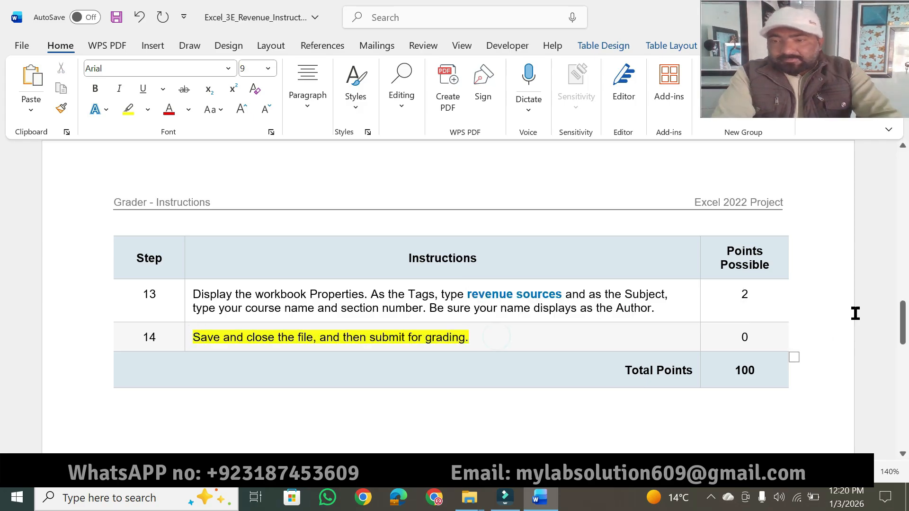
# Highlight in yellow the Project Description heading, "In the following project" and "worksheet that summarizes the revenue budget for the City of Springbury".
pyautogui.moveTo(902, 331); pyautogui.dragTo(904, 199)
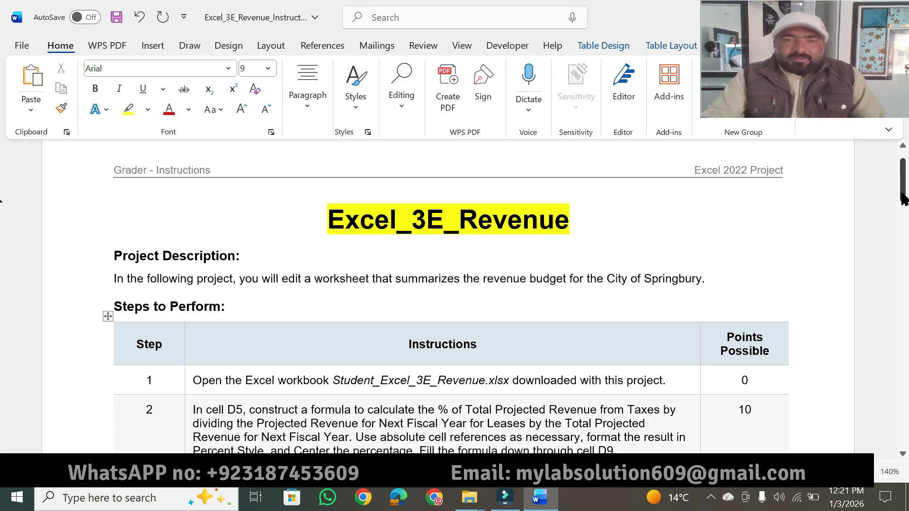
pyautogui.click(128, 113)
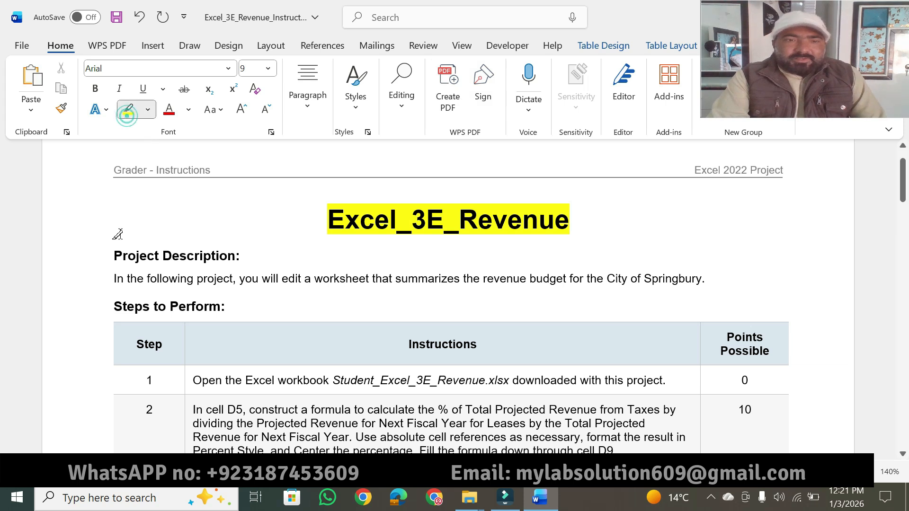
pyautogui.moveTo(118, 255); pyautogui.dragTo(240, 256)
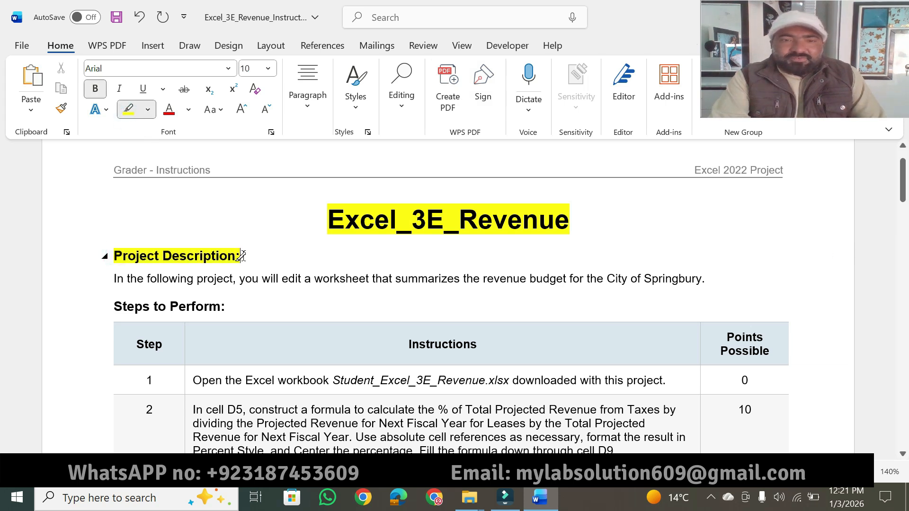
pyautogui.moveTo(114, 278); pyautogui.dragTo(232, 279)
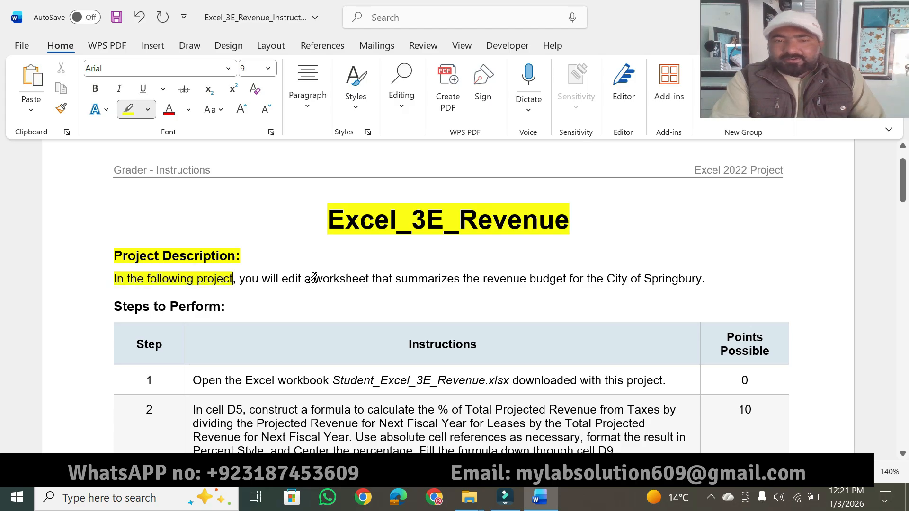
pyautogui.moveTo(313, 278)
pyautogui.mouseDown()
pyautogui.moveTo(482, 278)
pyautogui.moveTo(545, 266)
pyautogui.moveTo(695, 280)
pyautogui.mouseUp()
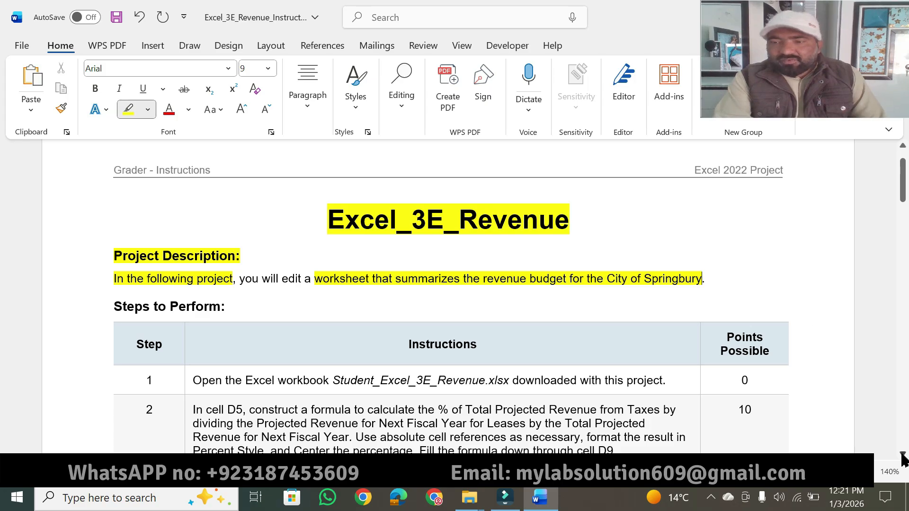
# Highlight the "Steps to Perform:" heading and the table's Instructions column header in yellow.
pyautogui.scroll(-2, 903, 459)
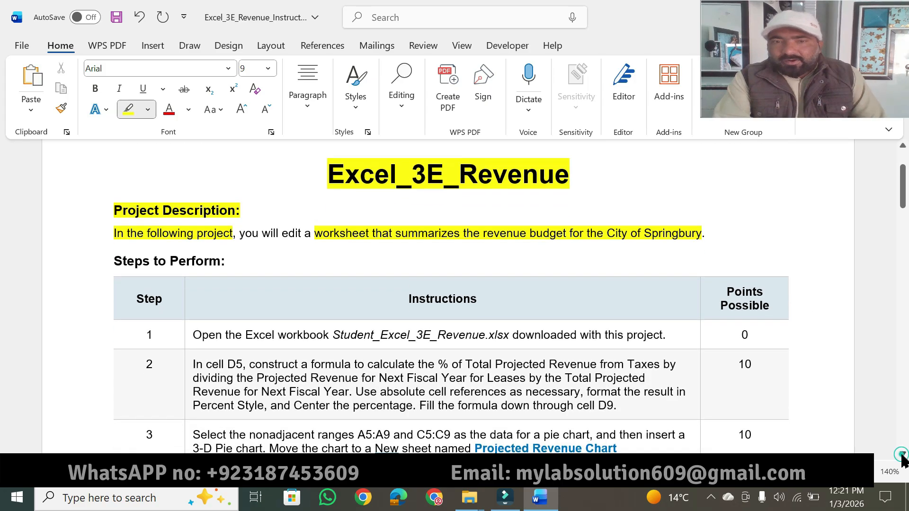
pyautogui.scroll(-1, 903, 459)
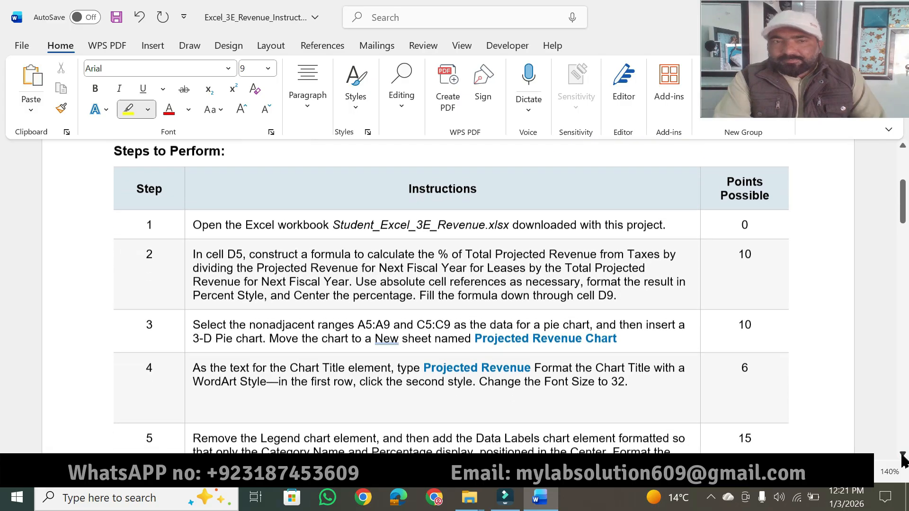
pyautogui.moveTo(115, 148); pyautogui.dragTo(221, 151)
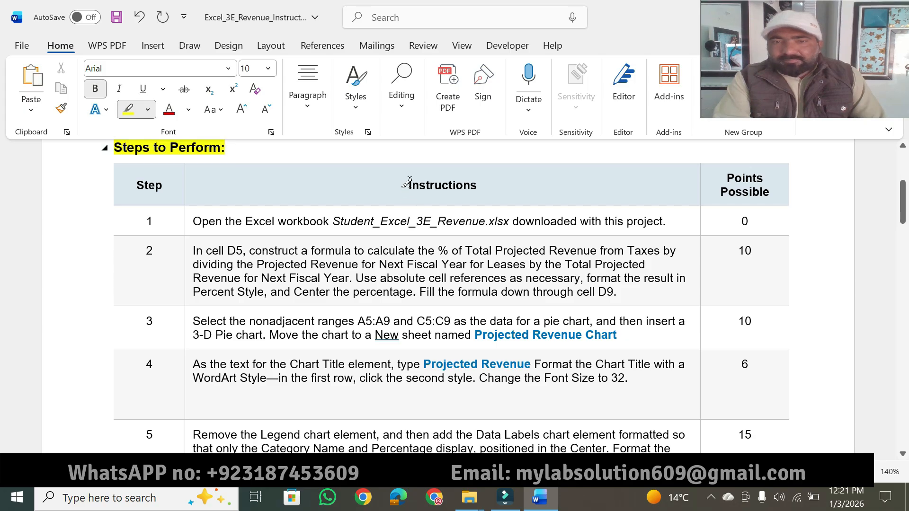
pyautogui.moveTo(406, 184); pyautogui.dragTo(477, 186)
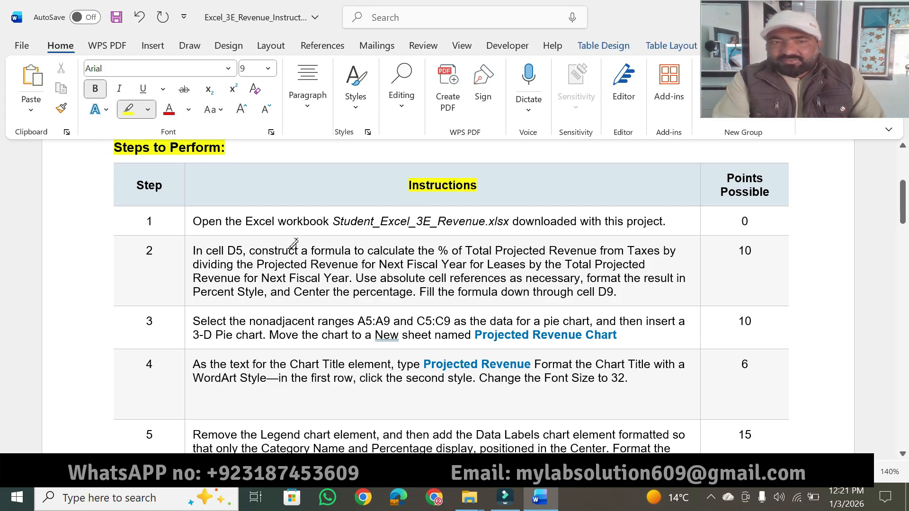
# Highlight step 1's instruction text and its points value in yellow.
pyautogui.moveTo(194, 221); pyautogui.dragTo(400, 219)
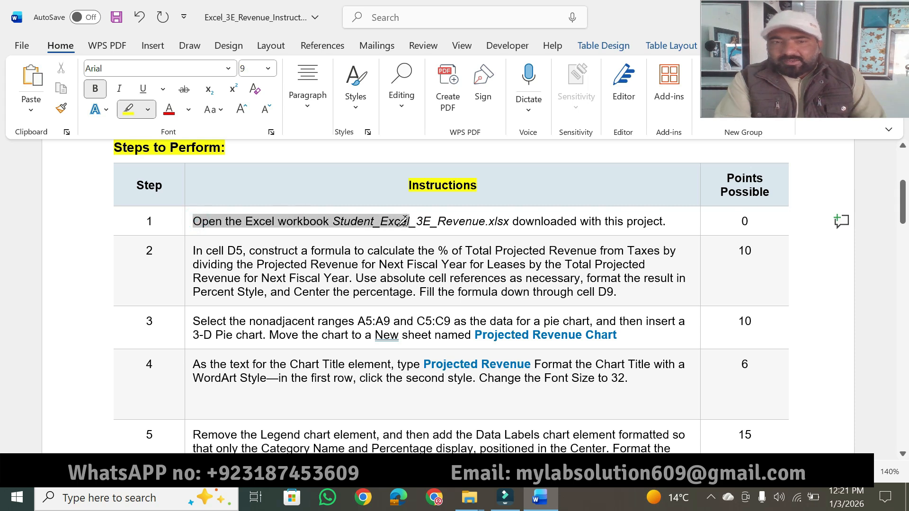
pyautogui.moveTo(432, 220)
pyautogui.mouseDown()
pyautogui.moveTo(688, 219)
pyautogui.moveTo(677, 220)
pyautogui.mouseUp()
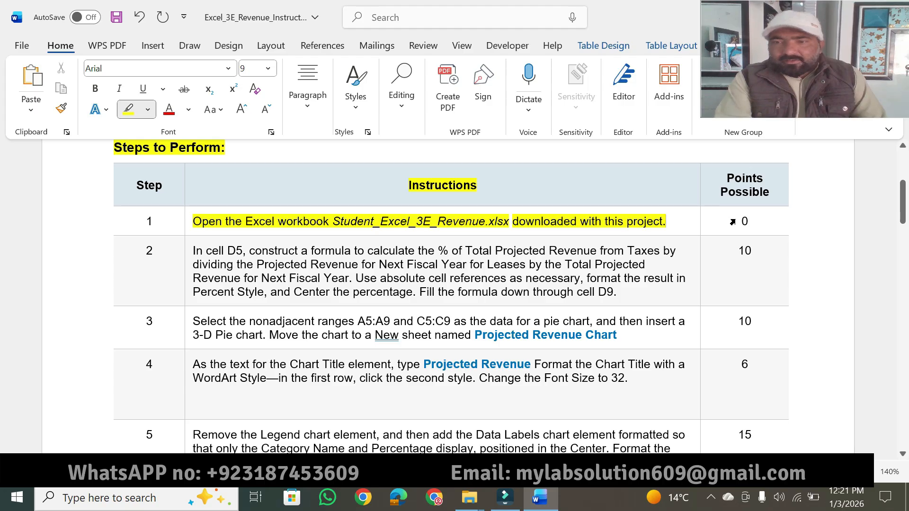
pyautogui.moveTo(736, 223); pyautogui.dragTo(748, 221)
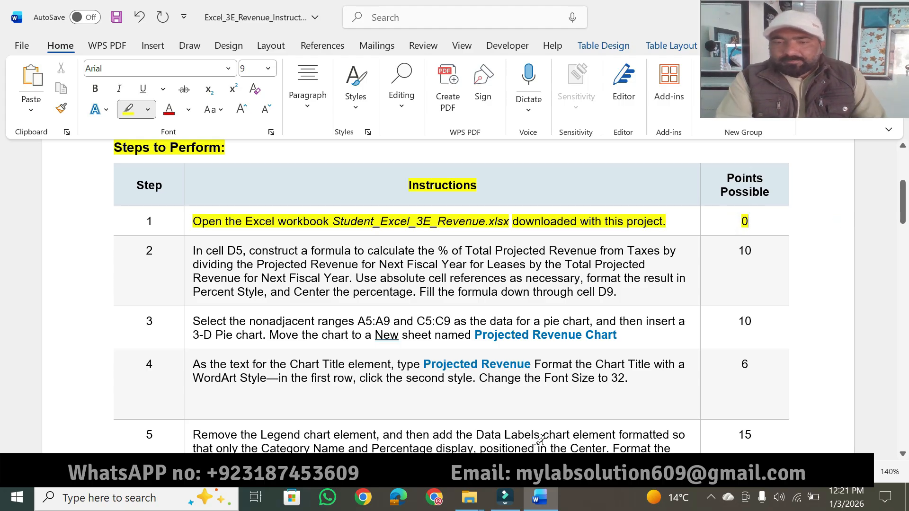
# Open the g_Excel_3E_Revenue workbook from File Explorer, examine its Revenue Sources and Projected Revenue Chart sheets, and close it.
pyautogui.click(471, 504)
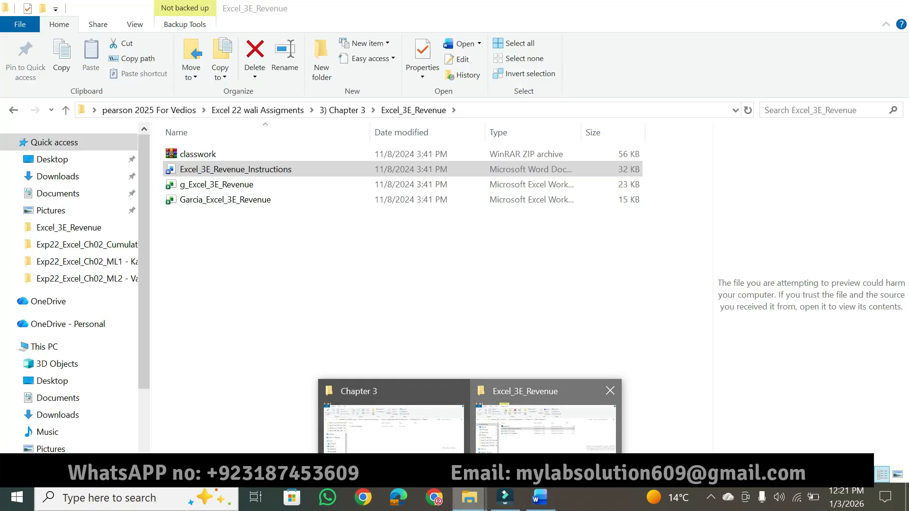
pyautogui.click(545, 429)
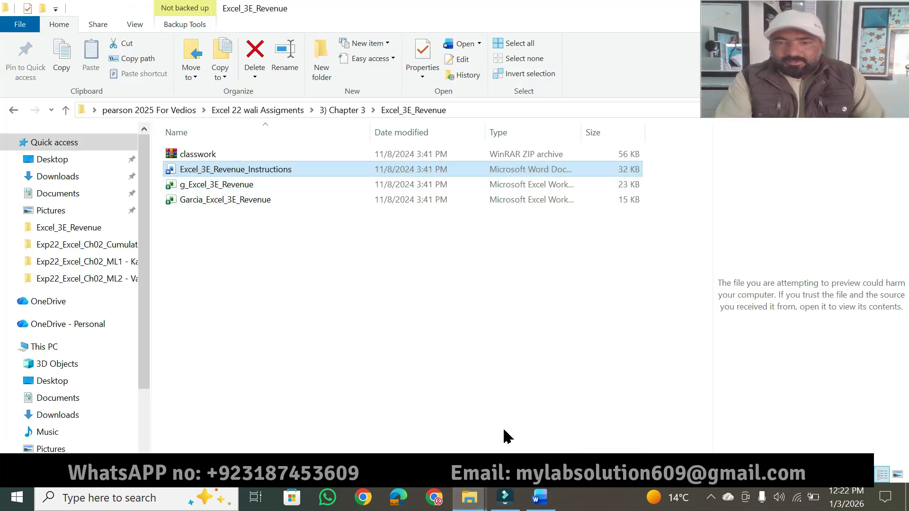
pyautogui.click(540, 498)
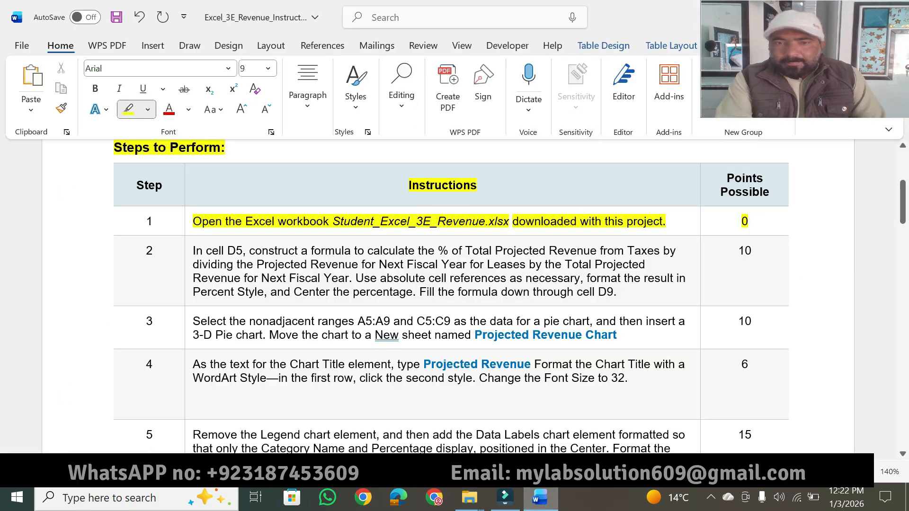
pyautogui.click(469, 497)
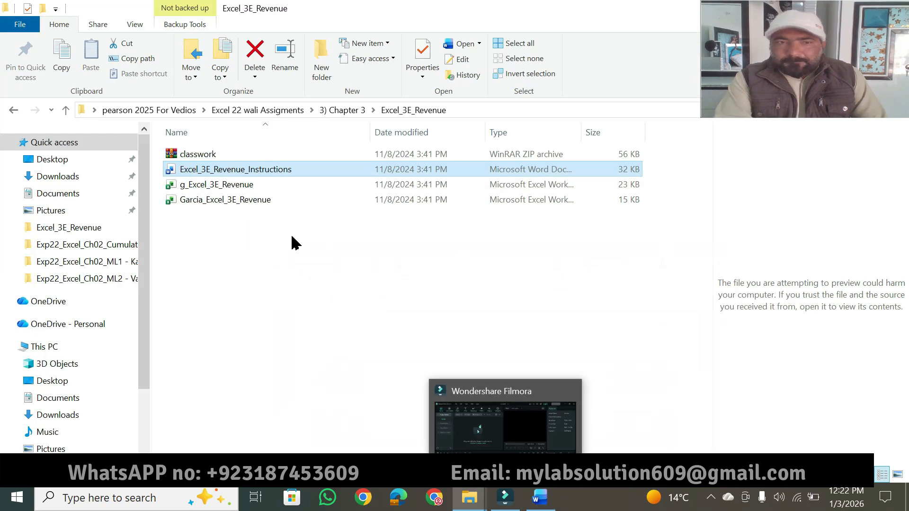
pyautogui.doubleClick(209, 184)
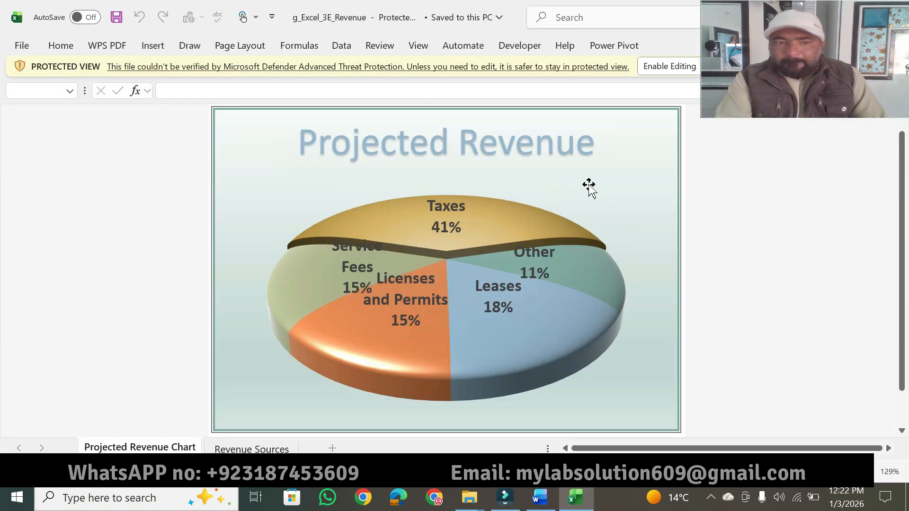
pyautogui.click(232, 449)
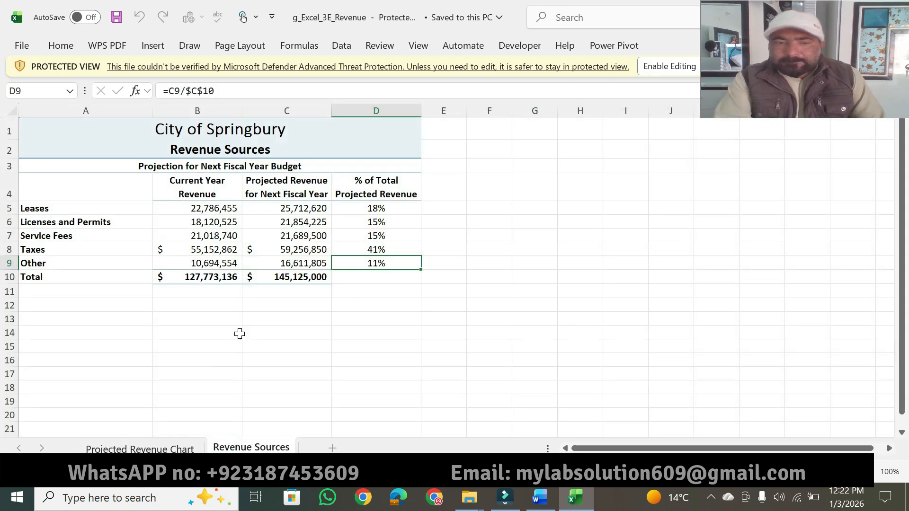
pyautogui.click(142, 449)
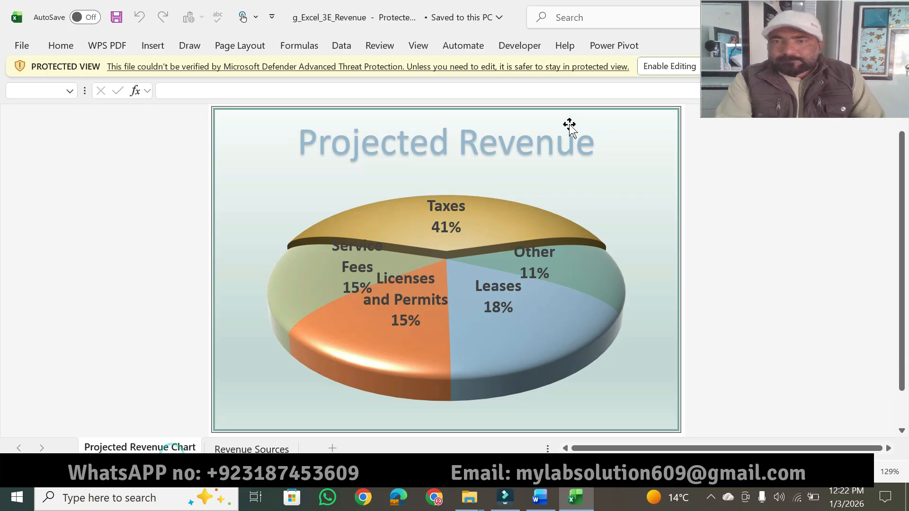
pyautogui.doubleClick(679, 34)
pyautogui.click(778, 133)
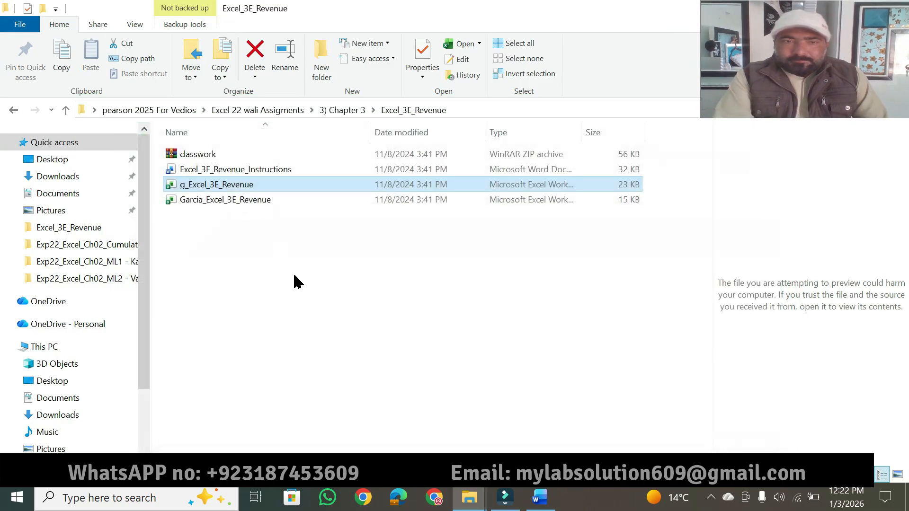
# Open the surname-prefixed Excel_3E_Revenue starter workbook in a maximized window.
pyautogui.doubleClick(189, 200)
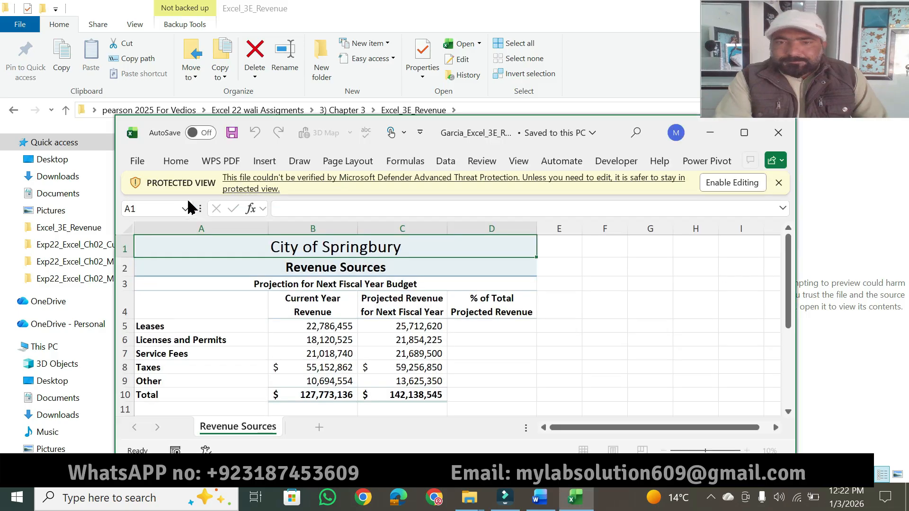
pyautogui.click(744, 132)
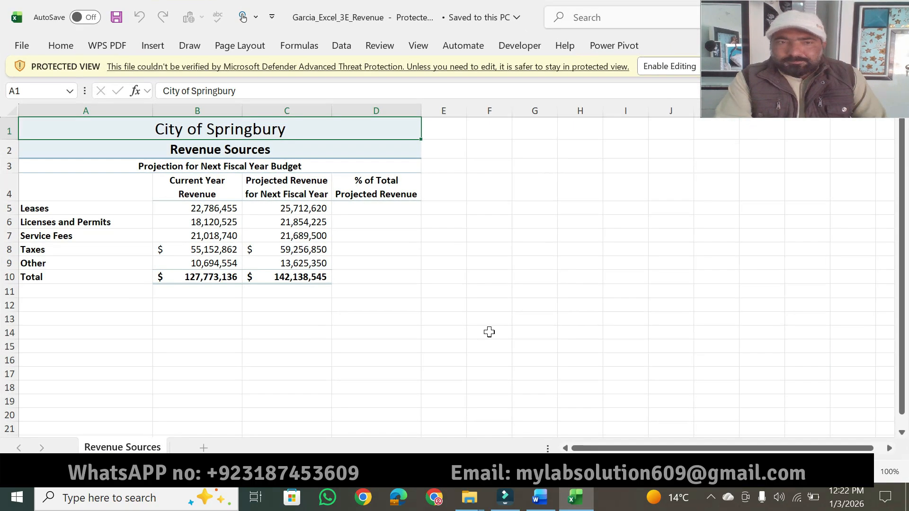
# Enable editing in the surname-prefixed Excel_3E_Revenue starter workbook and close it.
pyautogui.click(661, 71)
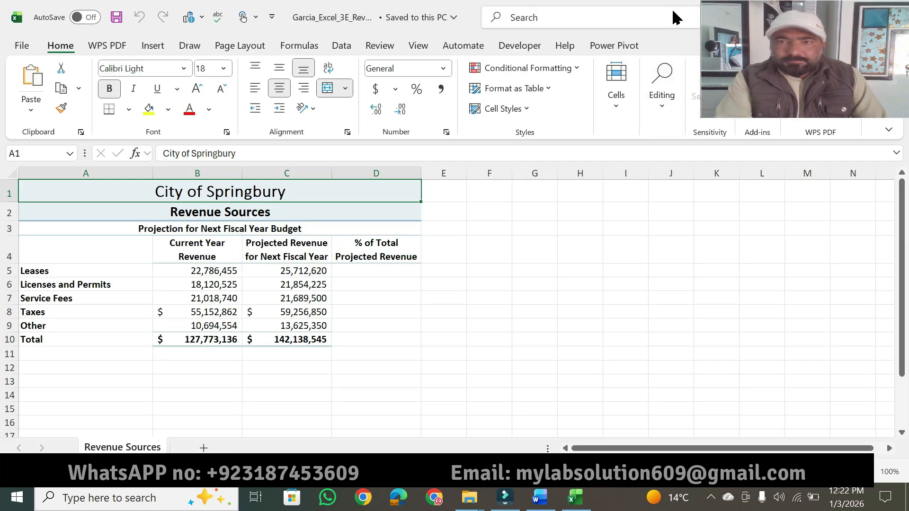
pyautogui.doubleClick(671, 31)
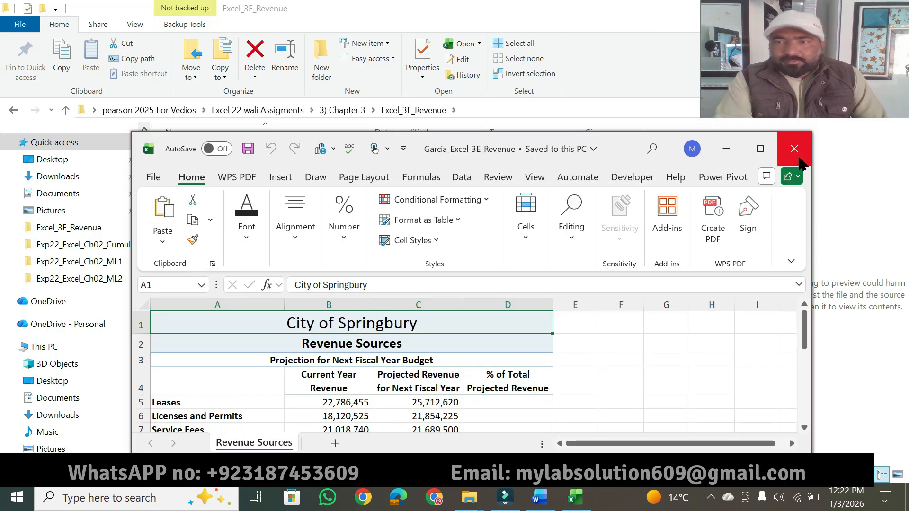
pyautogui.click(799, 160)
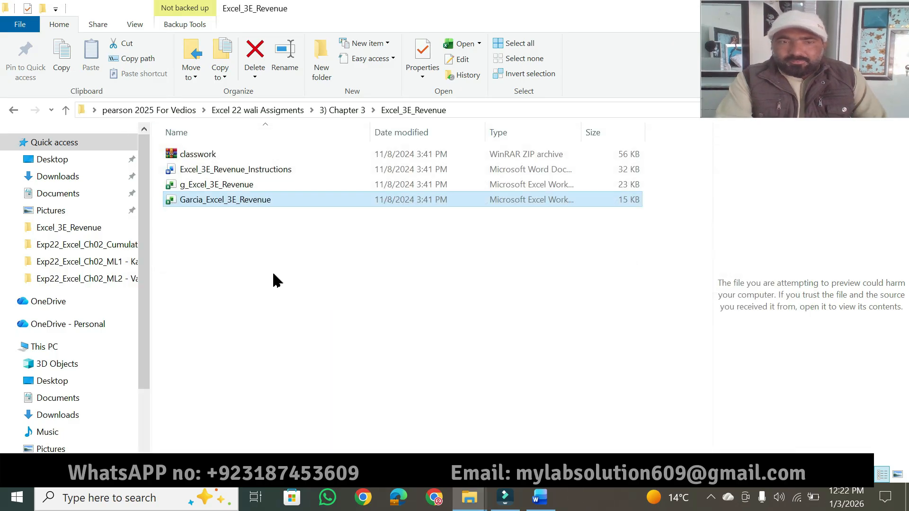
# Delete the g_Excel_3E_Revenue and surname-prefixed Excel_3E_Revenue workbooks from the Excel_3E_Revenue folder.
pyautogui.doubleClick(199, 199)
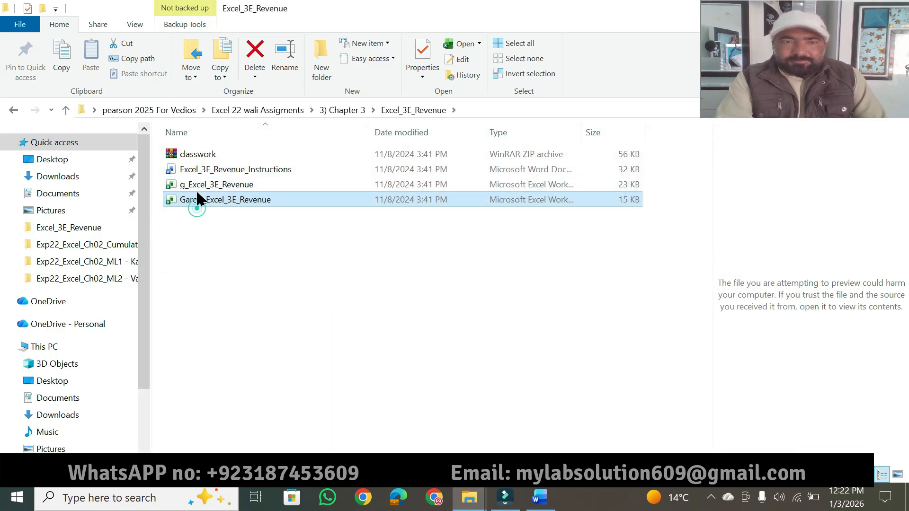
pyautogui.keyDown('ctrl'); pyautogui.click(198, 186); pyautogui.keyUp('ctrl')
pyautogui.press('Delete')
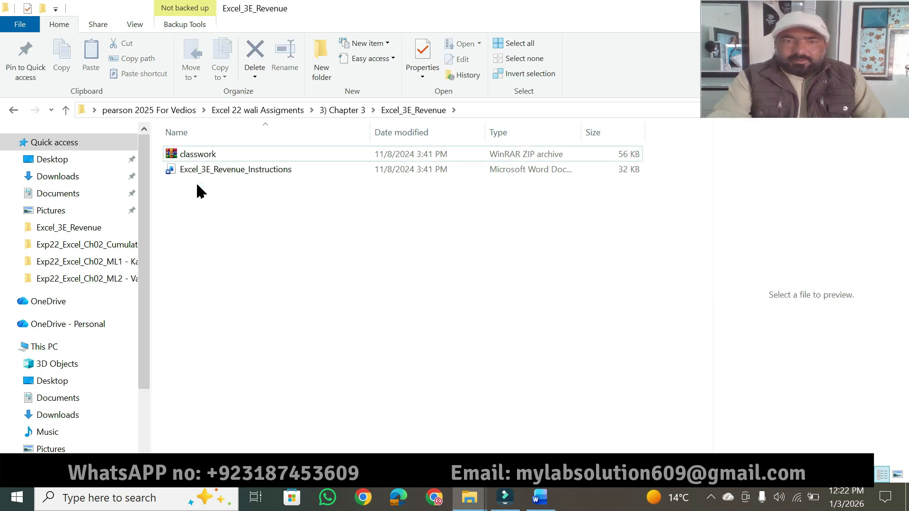
# Extract the classwork archive directly into the current folder, replacing all existing files.
pyautogui.click(198, 157)
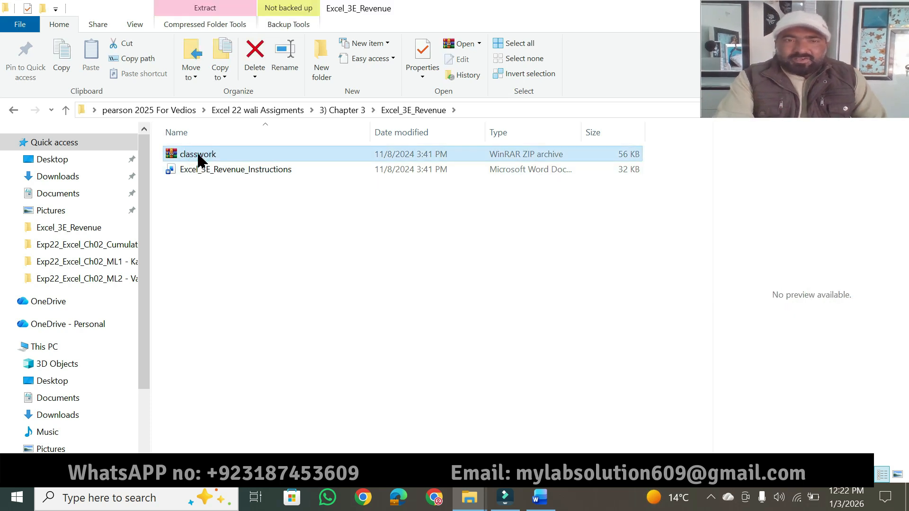
pyautogui.rightClick(198, 159)
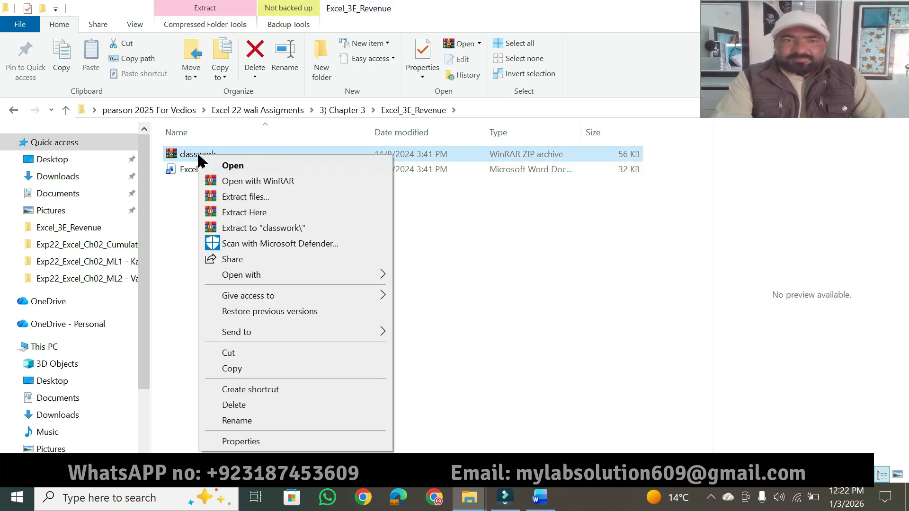
pyautogui.click(239, 215)
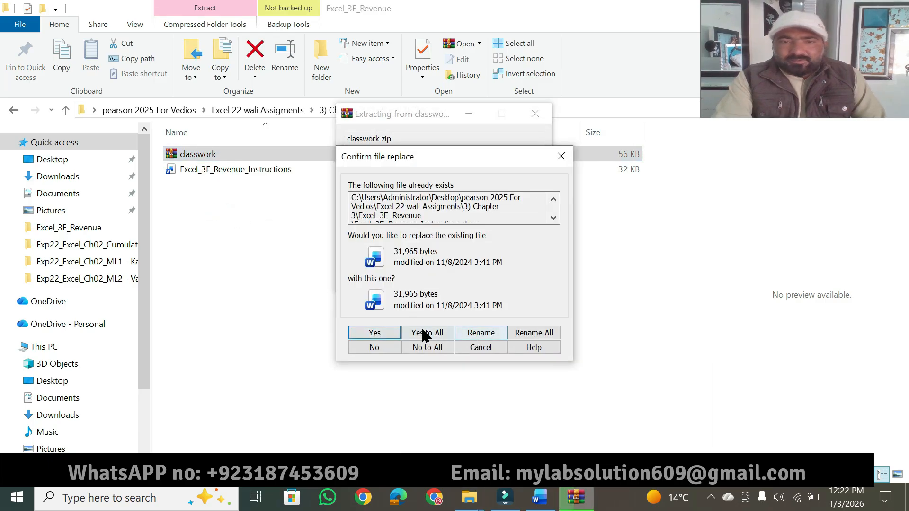
pyautogui.click(423, 333)
pyautogui.click(330, 350)
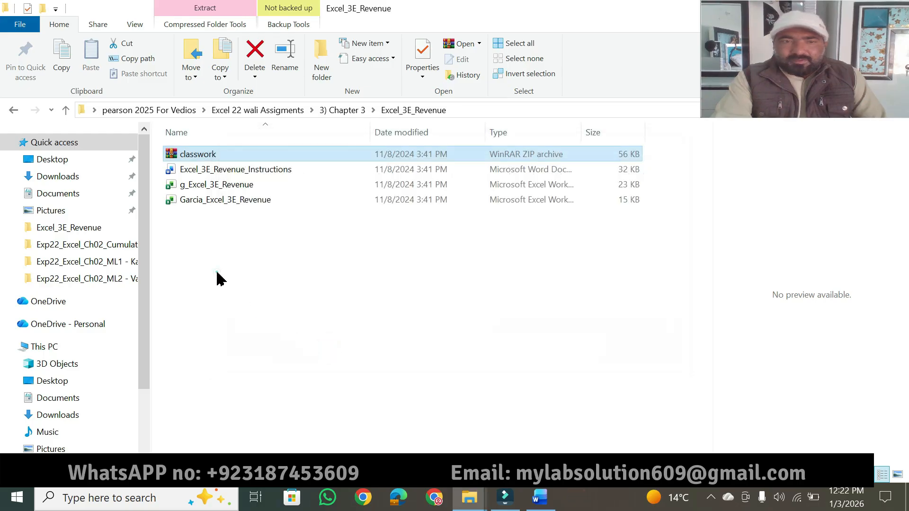
# Open the newly extracted surname-prefixed Excel_3E_Revenue workbook in a maximized window.
pyautogui.click(218, 201)
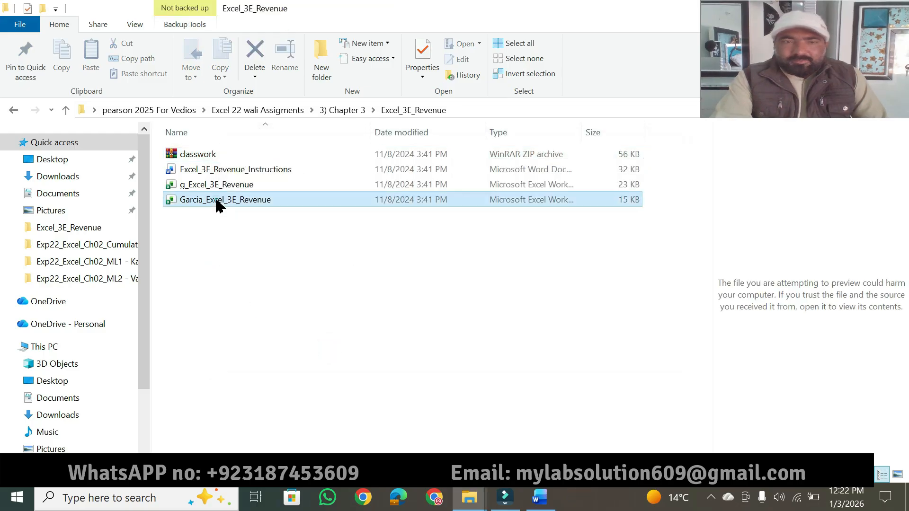
pyautogui.doubleClick(218, 201)
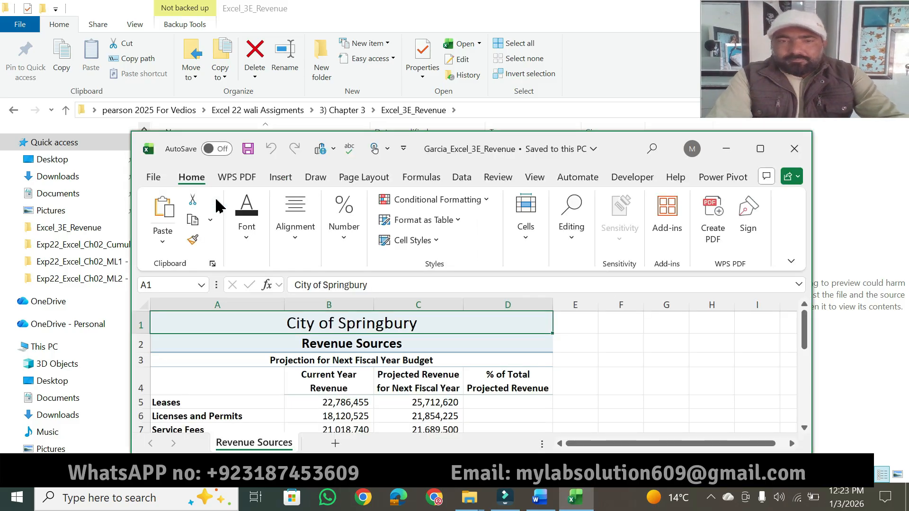
pyautogui.click(760, 148)
# Switch to the Word instructions and highlight step 2's opening phrases from "In cell D5" to "Total Projected Revenue from Taxes" in yellow.
pyautogui.click(540, 502)
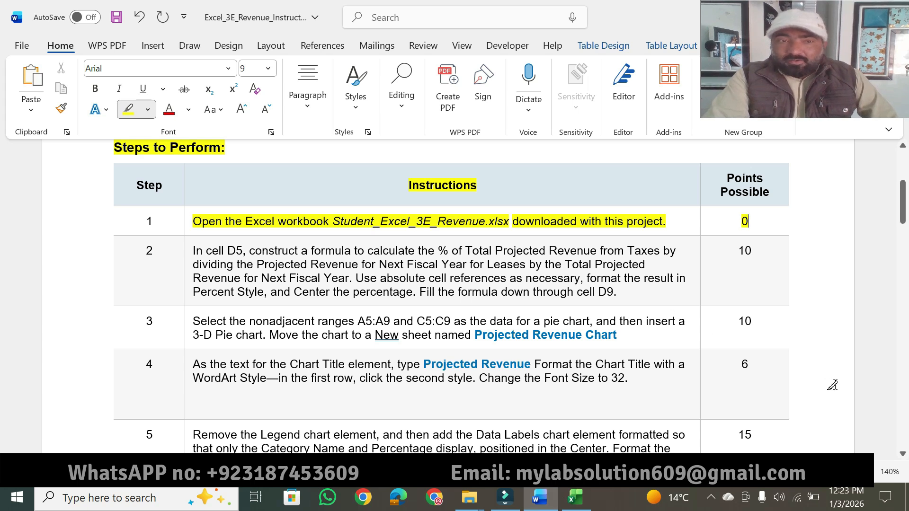
pyautogui.click(901, 454)
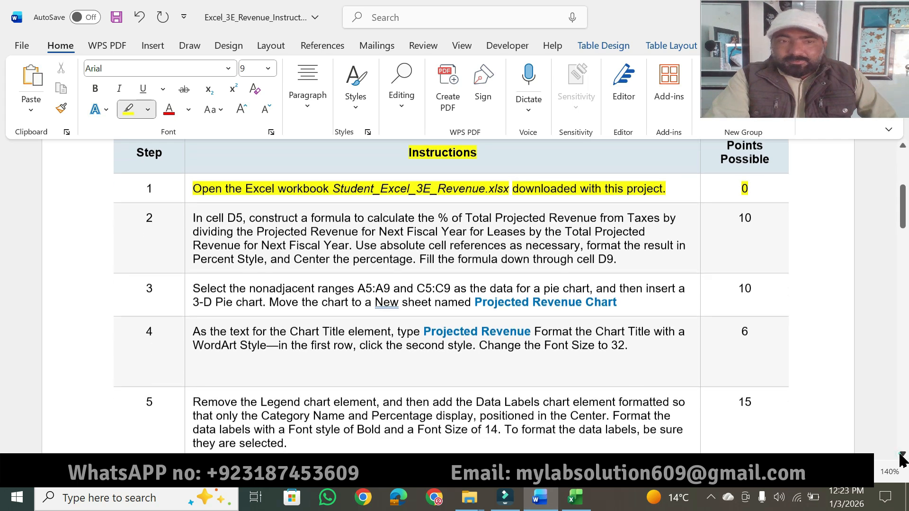
pyautogui.click(902, 455)
pyautogui.click(902, 456)
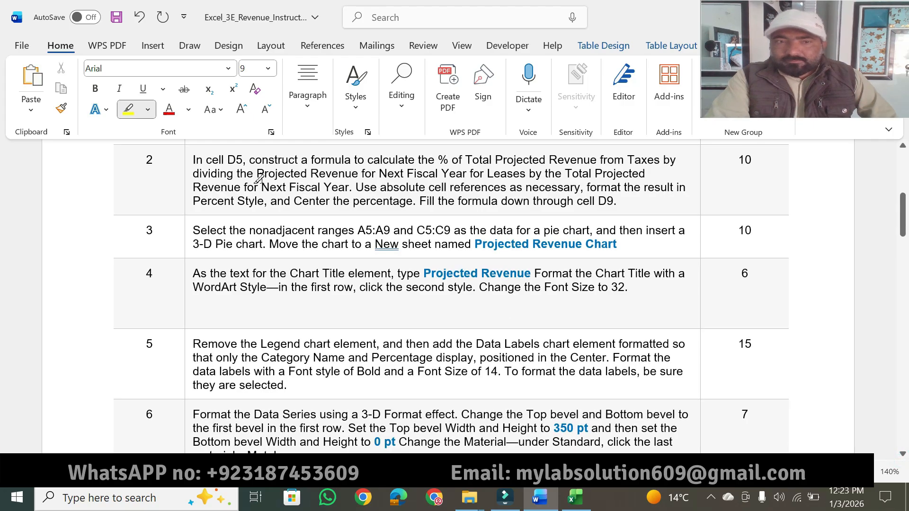
pyautogui.moveTo(191, 161); pyautogui.dragTo(656, 156)
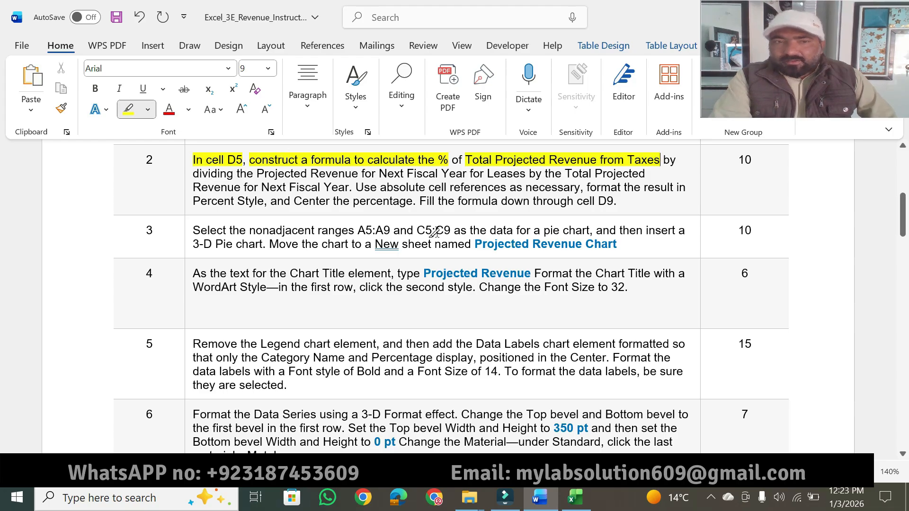
# Switch to the Excel workbook and select cell D5 on the Revenue Sources sheet, rechecking step 2's instruction in Word.
pyautogui.click(575, 496)
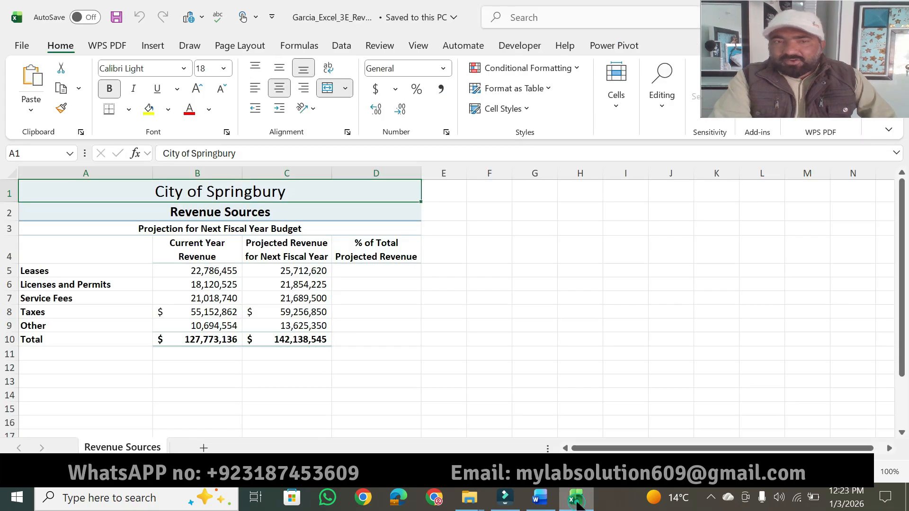
pyautogui.click(373, 273)
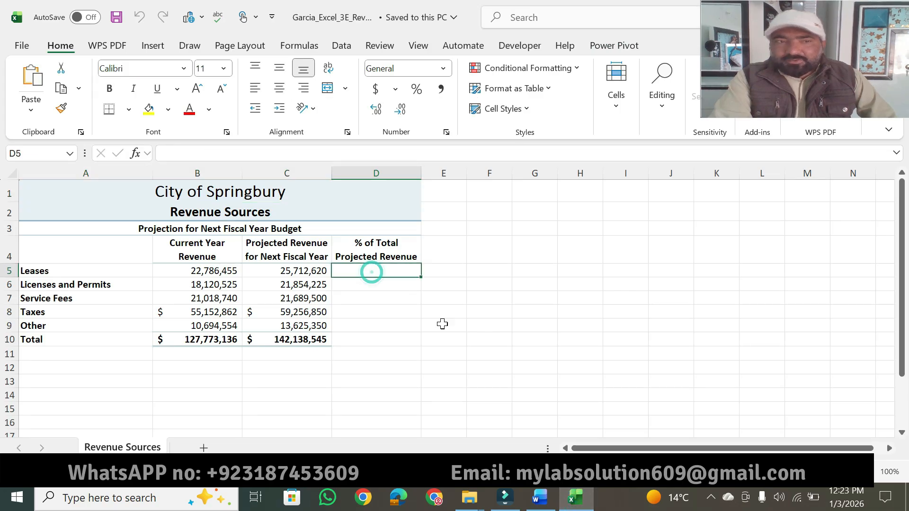
pyautogui.click(544, 501)
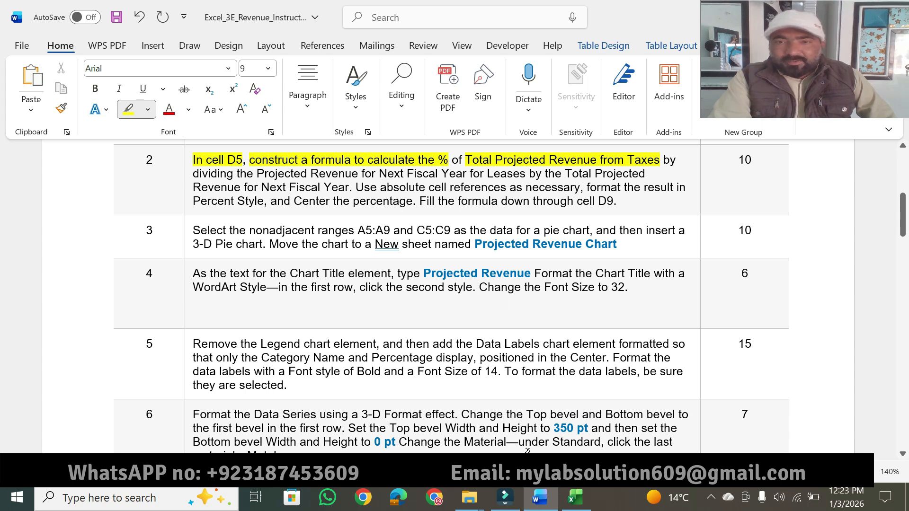
pyautogui.click(548, 504)
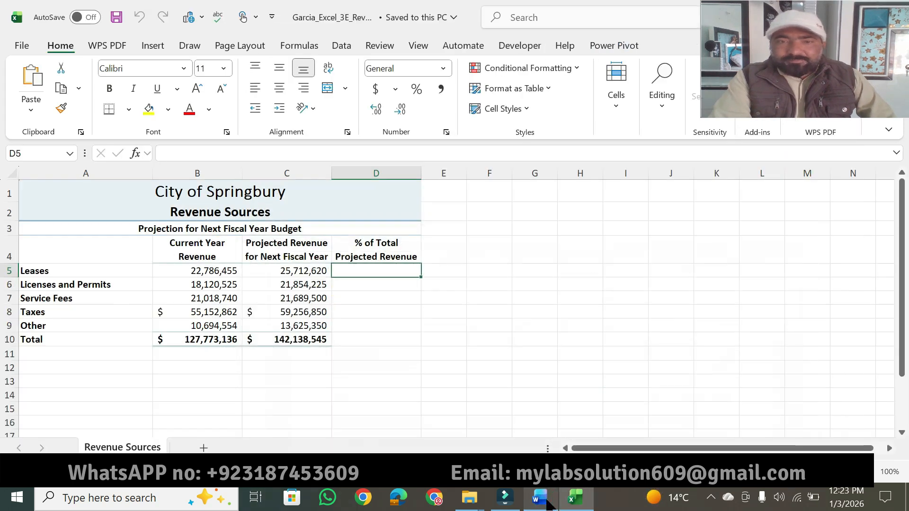
# Highlight step 2's wording "dividing the Projected Revenue for Next Fiscal Year for Leases" in yellow in the Word instructions.
pyautogui.click(549, 504)
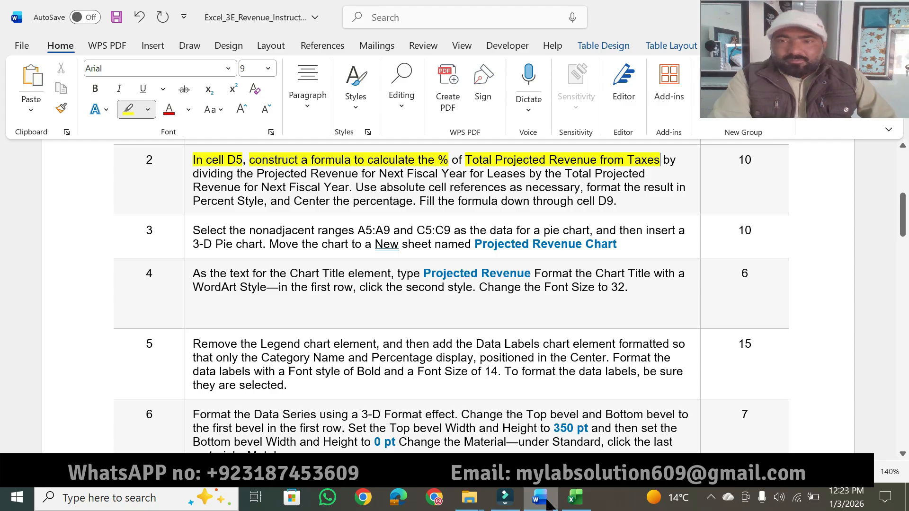
pyautogui.click(548, 504)
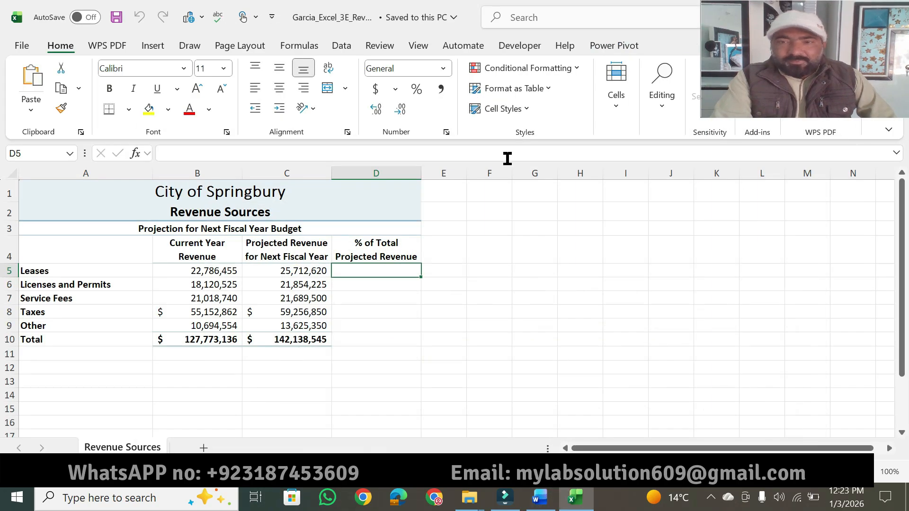
pyautogui.click(549, 498)
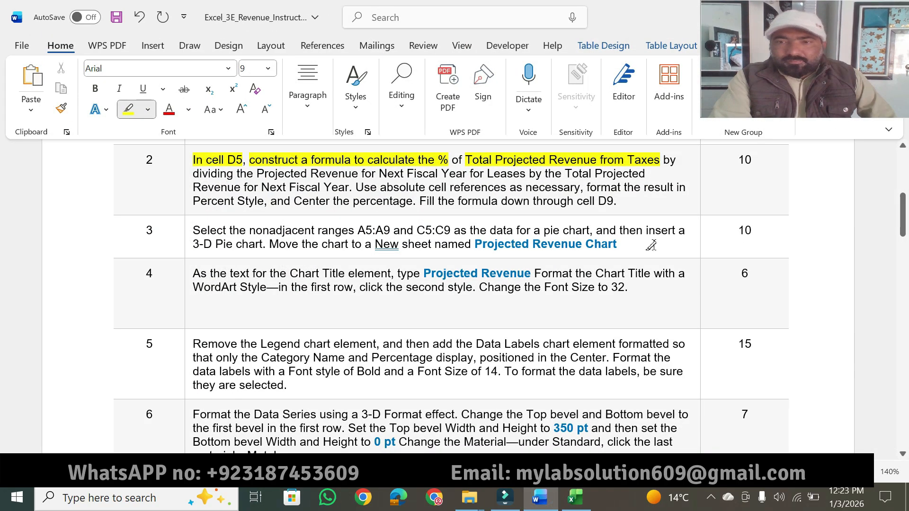
pyautogui.moveTo(196, 172)
pyautogui.mouseDown()
pyautogui.moveTo(553, 173)
pyautogui.moveTo(521, 173)
pyautogui.mouseUp()
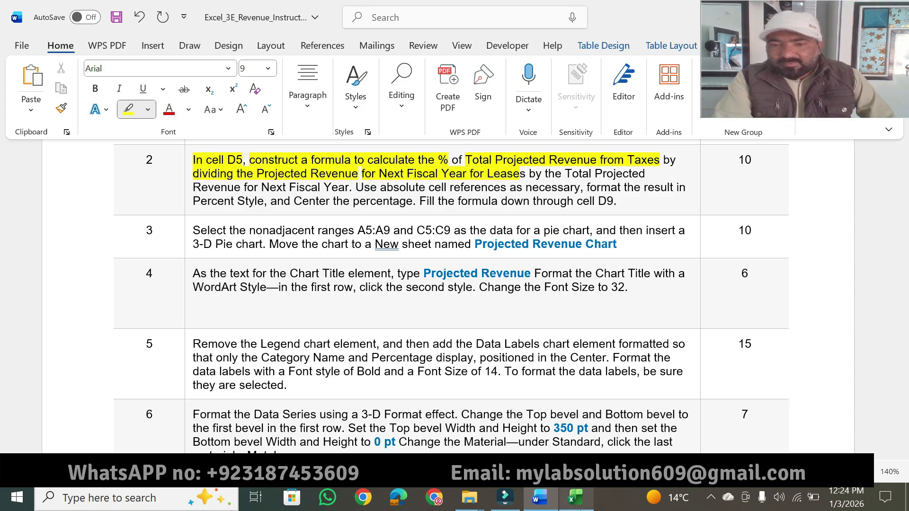
# Return to Excel and begin the formula in cell D5 with =C5/.
pyautogui.click(575, 498)
pyautogui.write('=')
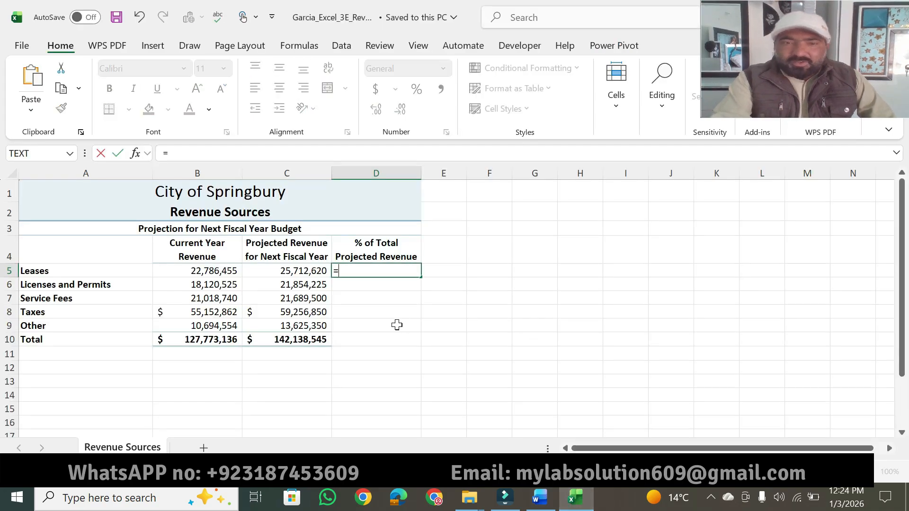
pyautogui.click(272, 273)
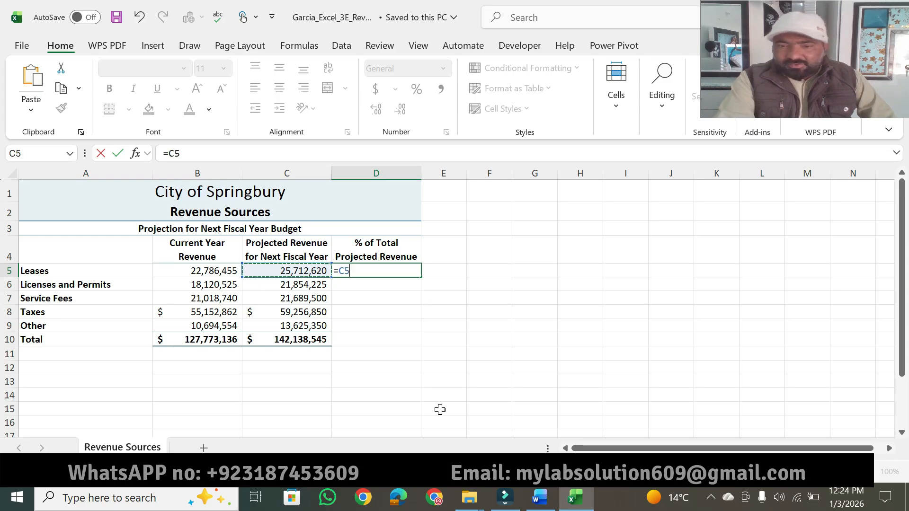
pyautogui.write('/')
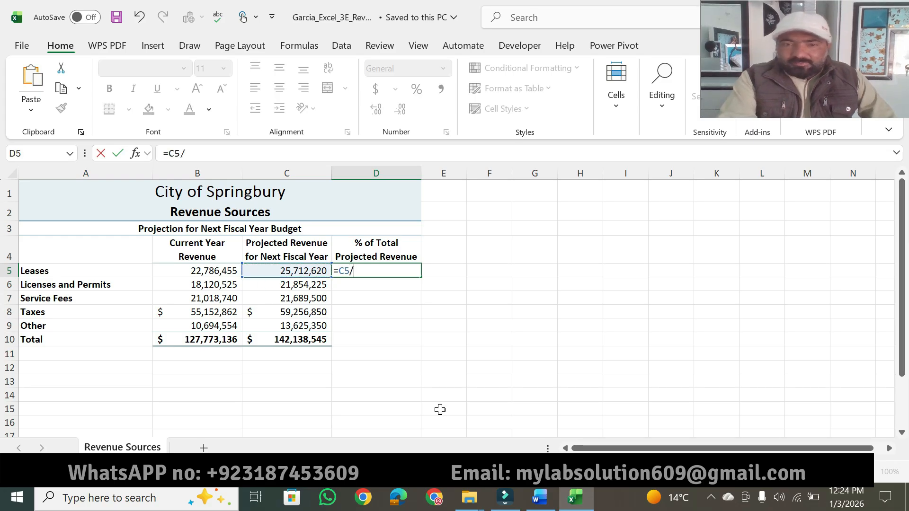
# Highlight step 2's "Total Projected" and "for Next Fiscal Year" in Word, and add C10 as the divisor in D5's formula in Excel.
pyautogui.click(536, 505)
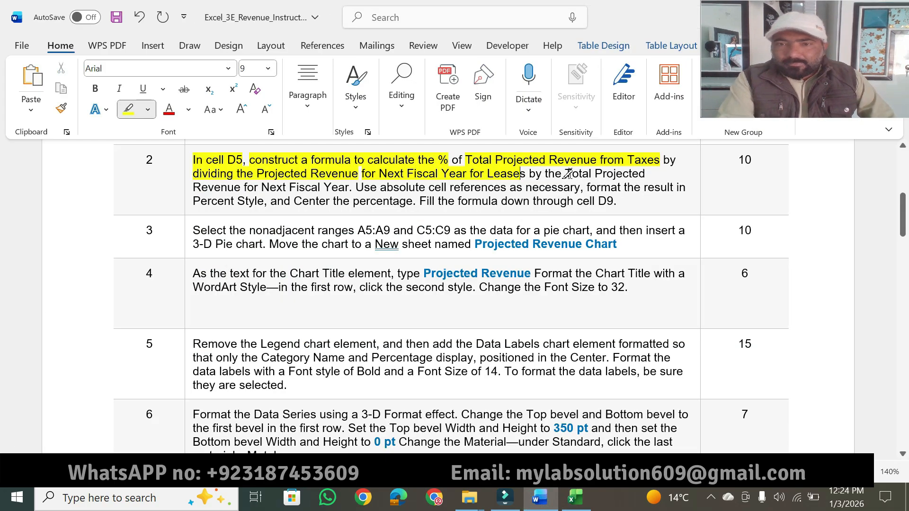
pyautogui.moveTo(563, 173); pyautogui.dragTo(634, 173)
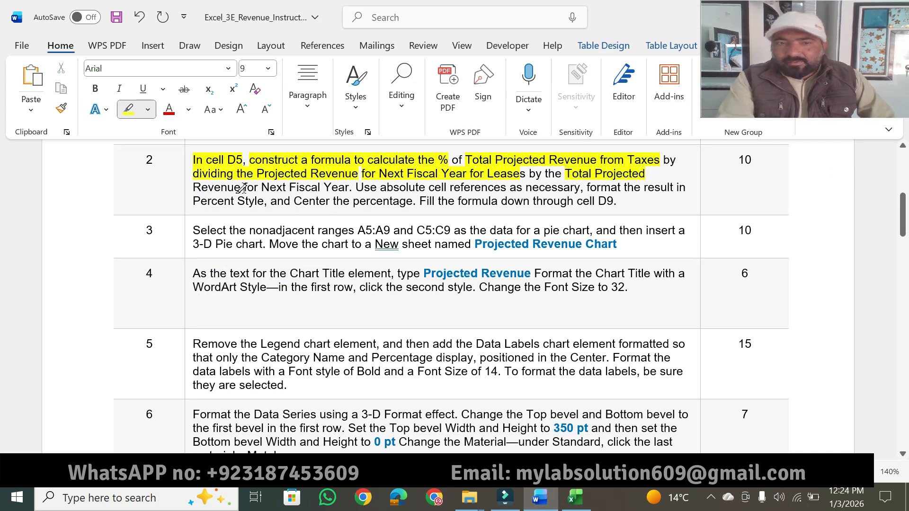
pyautogui.moveTo(244, 189); pyautogui.dragTo(349, 188)
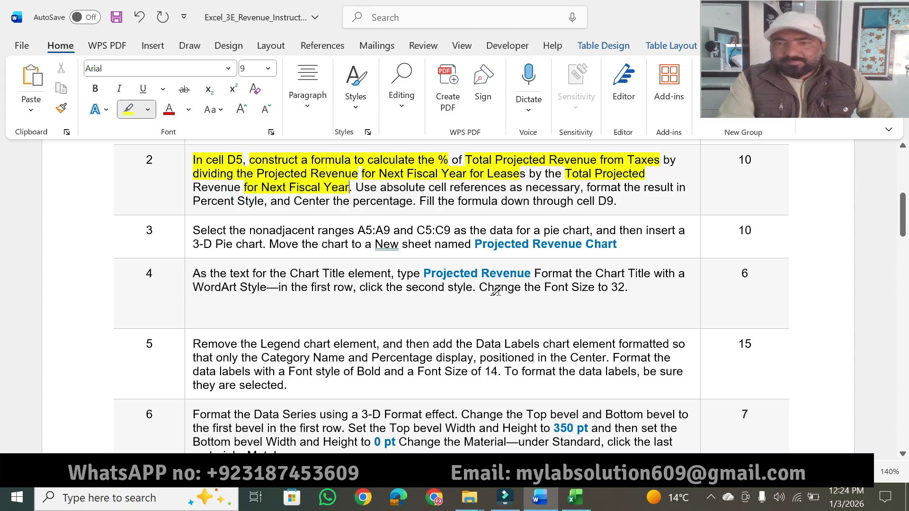
pyautogui.click(575, 497)
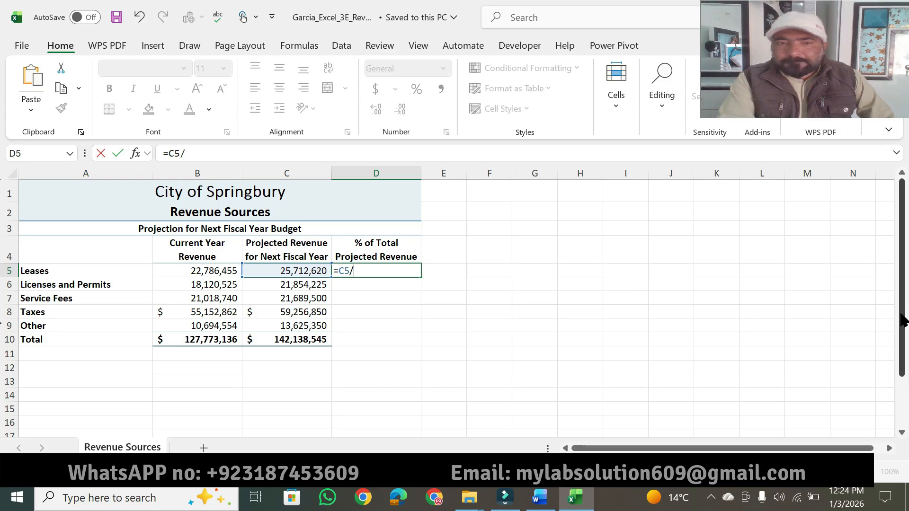
pyautogui.click(288, 340)
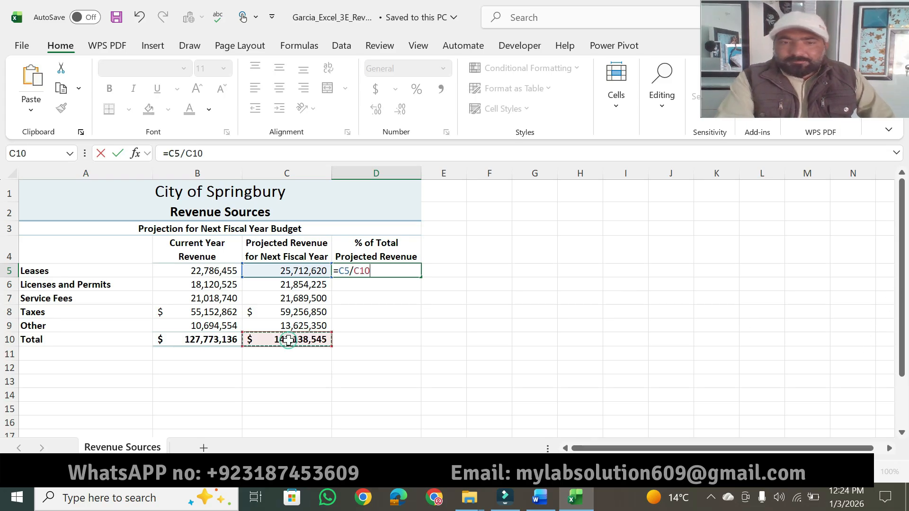
# Highlight step 2's absolute cell references wording in Word, and make the divisor absolute in Excel so D5's formula reads =C5/$C$10.
pyautogui.click(540, 500)
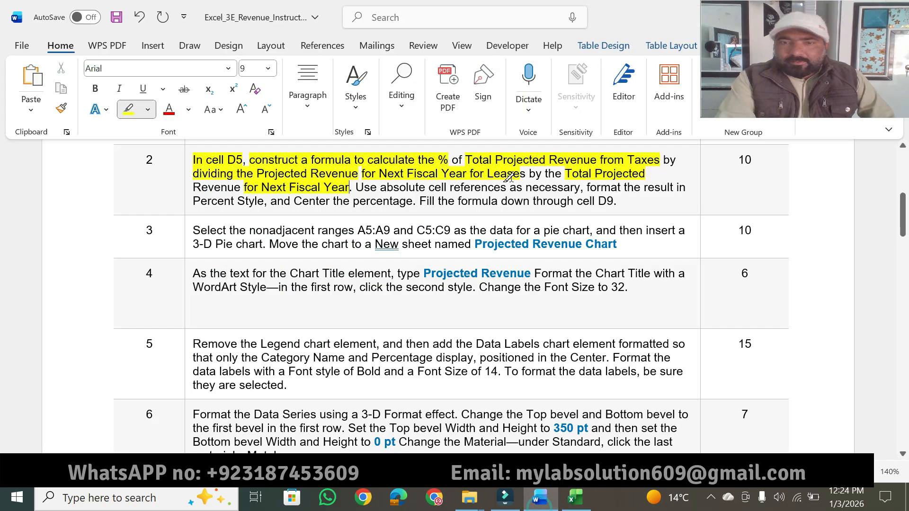
pyautogui.moveTo(382, 187); pyautogui.dragTo(673, 187)
pyautogui.click(575, 497)
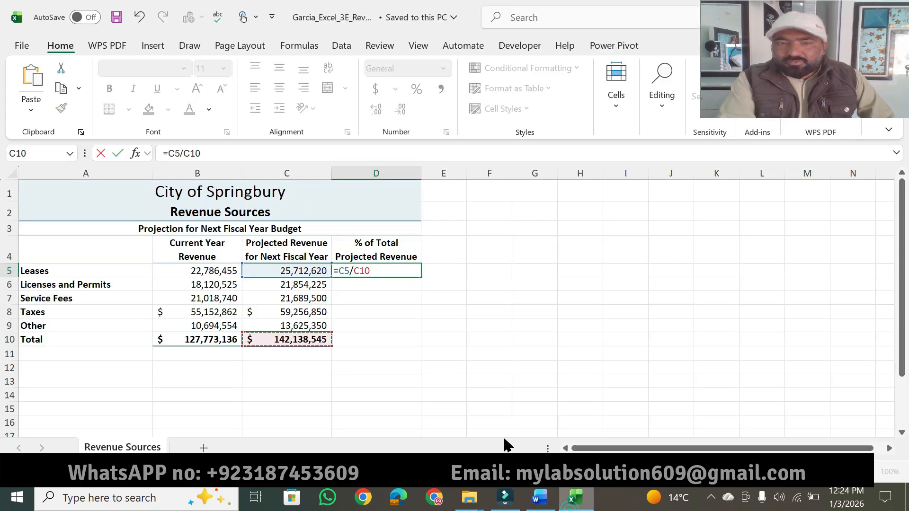
pyautogui.click(212, 153)
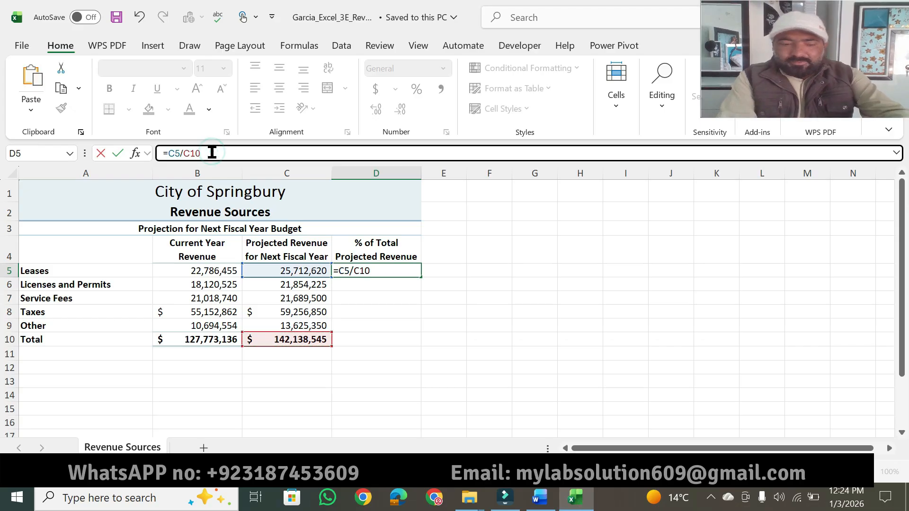
pyautogui.press('F4')
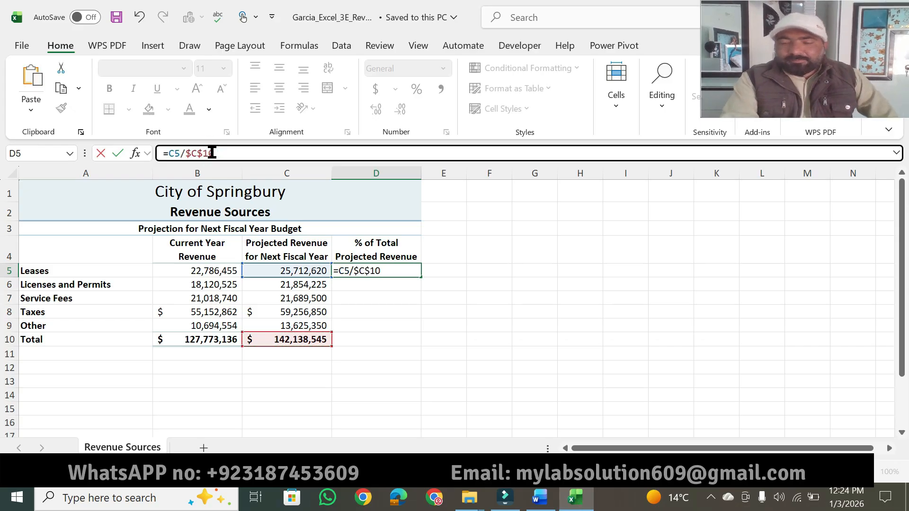
# Commit D5's formula, and apply Percent Style to D5 after highlighting step 2's "Percent Style" in the Word instructions.
pyautogui.press('Return')
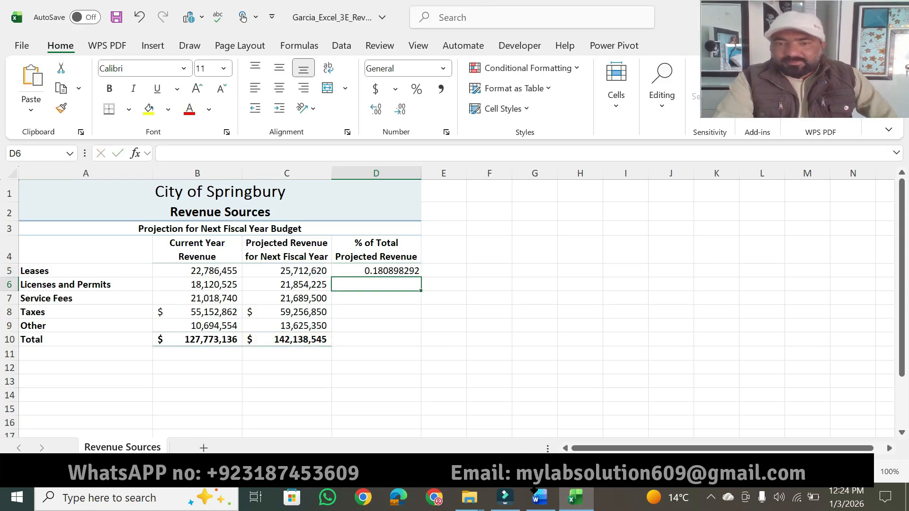
pyautogui.click(389, 270)
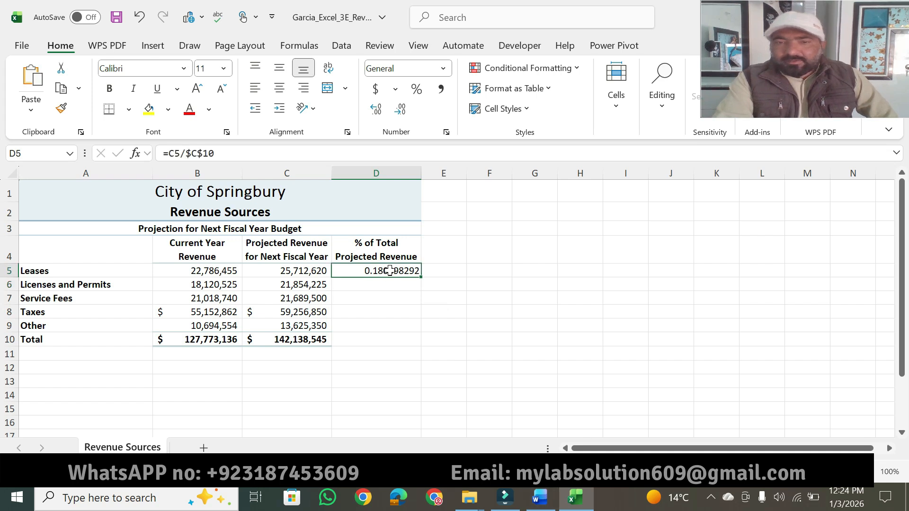
pyautogui.click(539, 497)
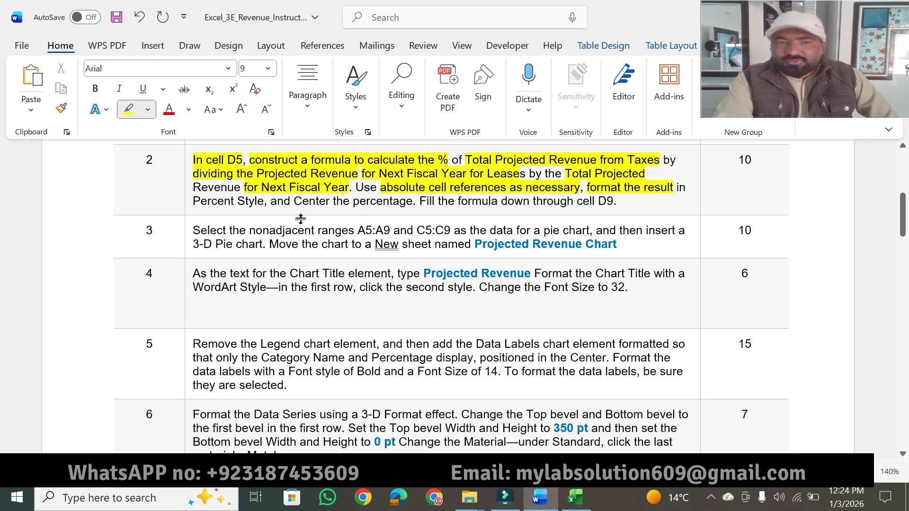
pyautogui.moveTo(190, 198); pyautogui.dragTo(264, 201)
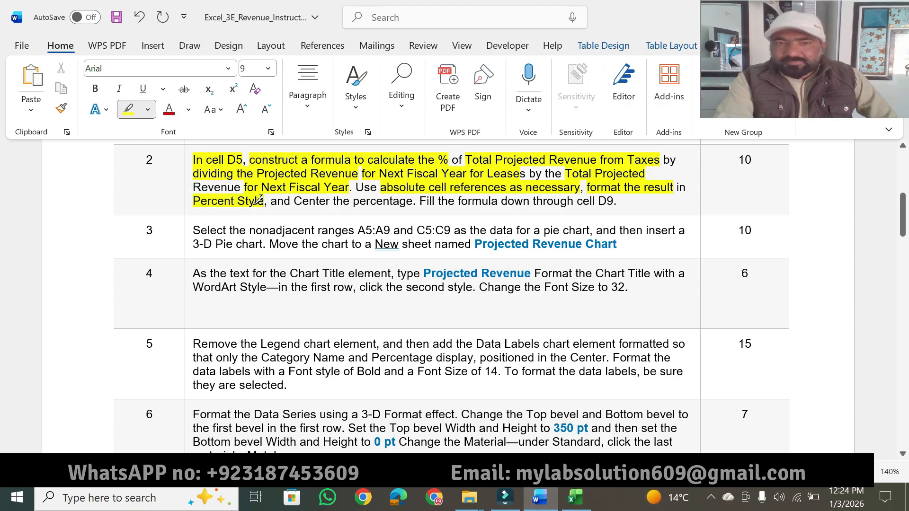
pyautogui.click(574, 498)
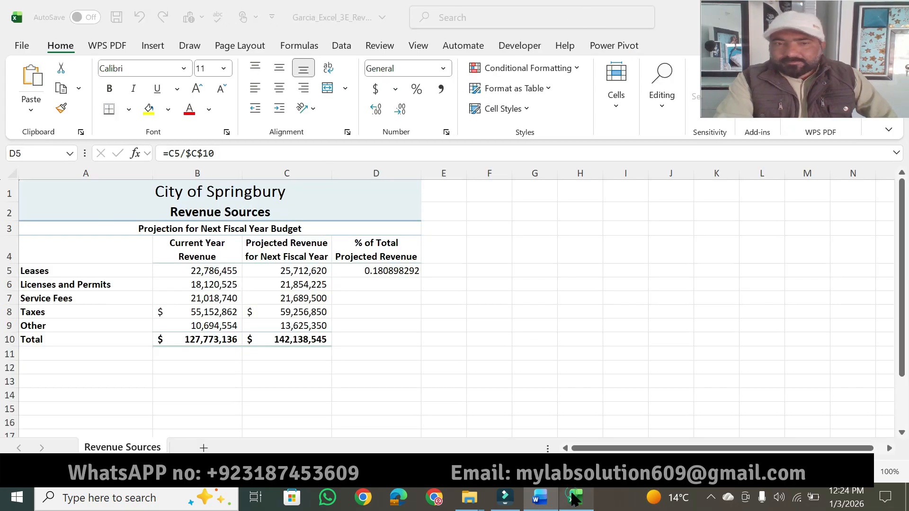
pyautogui.click(415, 90)
# Highlight step 2's "Center the percentage" in Word, and center the contents of cell D5 in Excel.
pyautogui.click(539, 499)
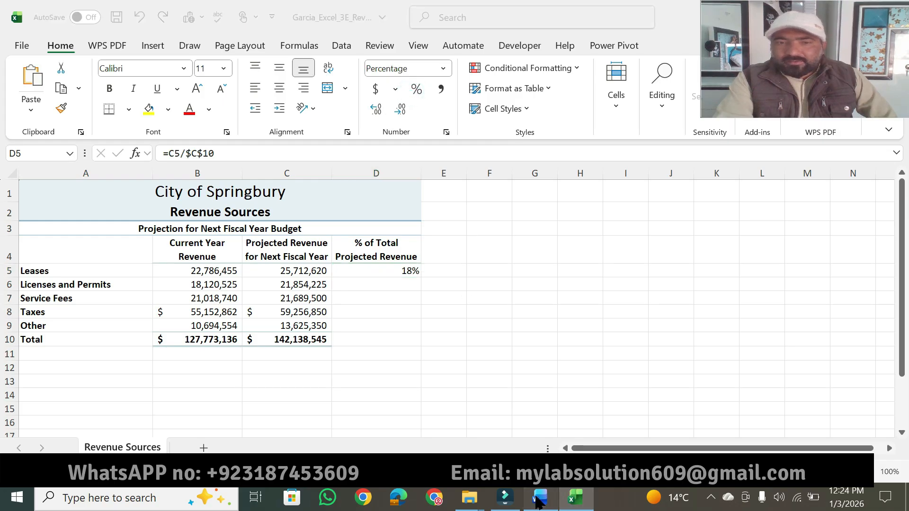
pyautogui.moveTo(297, 202); pyautogui.dragTo(413, 202)
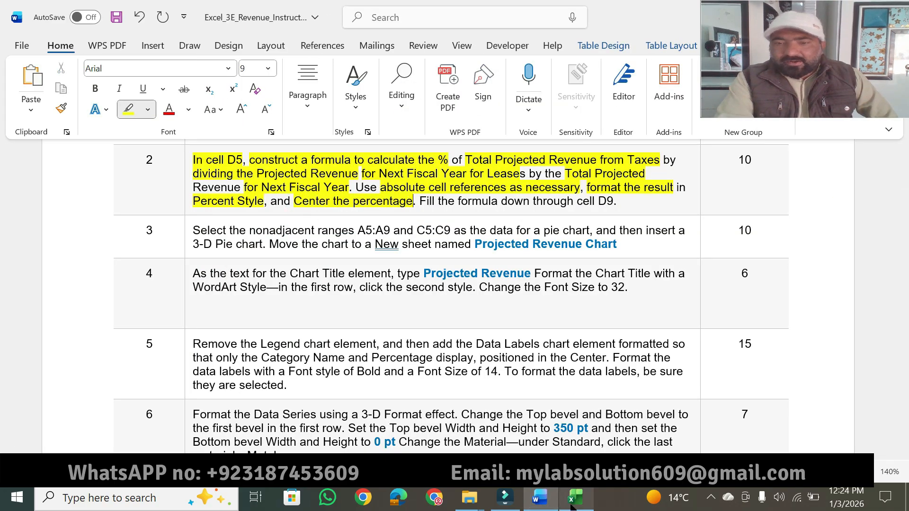
pyautogui.click(572, 498)
pyautogui.click(277, 87)
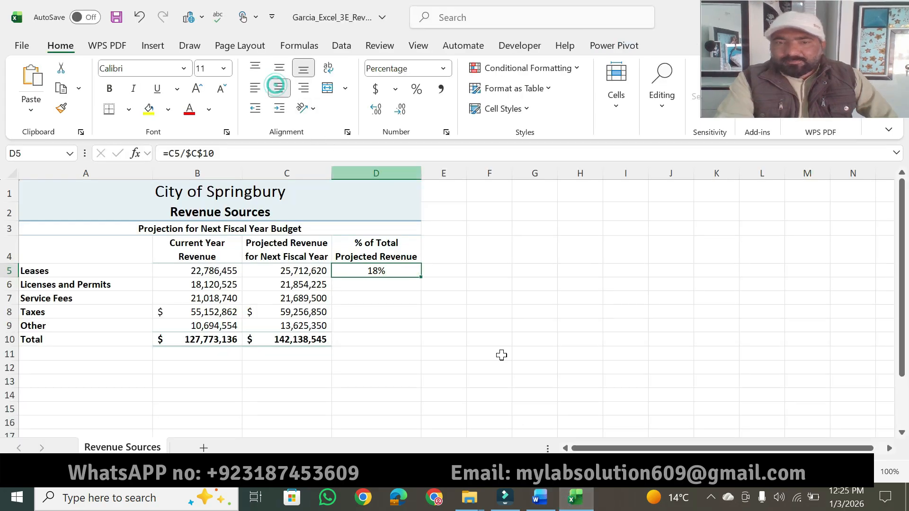
# Highlight step 2's "Fill the formula down through cell D9" in Word, and fill D5's formula down through D9 in Excel.
pyautogui.click(539, 498)
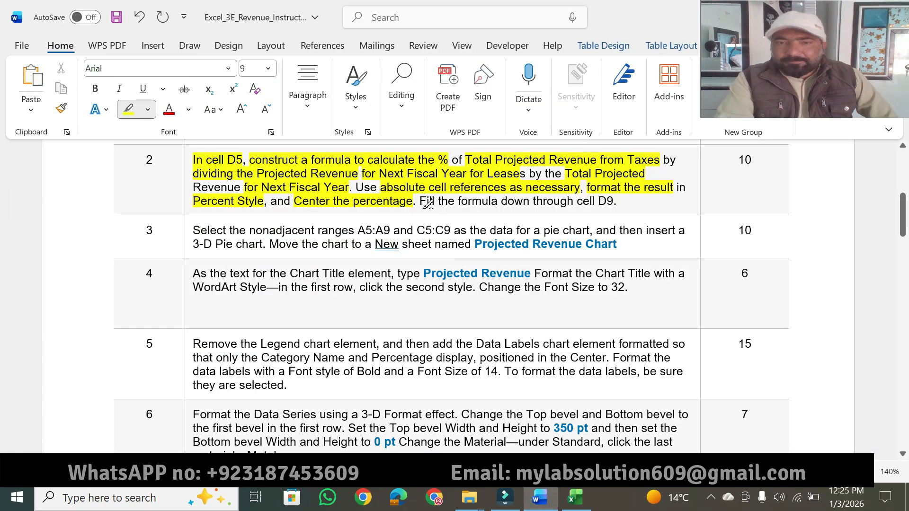
pyautogui.moveTo(420, 203); pyautogui.dragTo(614, 202)
pyautogui.click(574, 500)
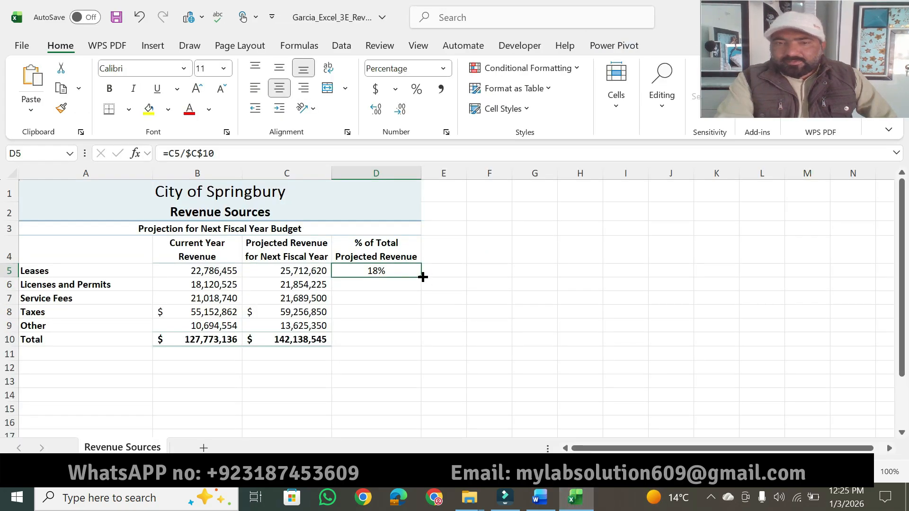
pyautogui.moveTo(423, 277); pyautogui.dragTo(423, 330)
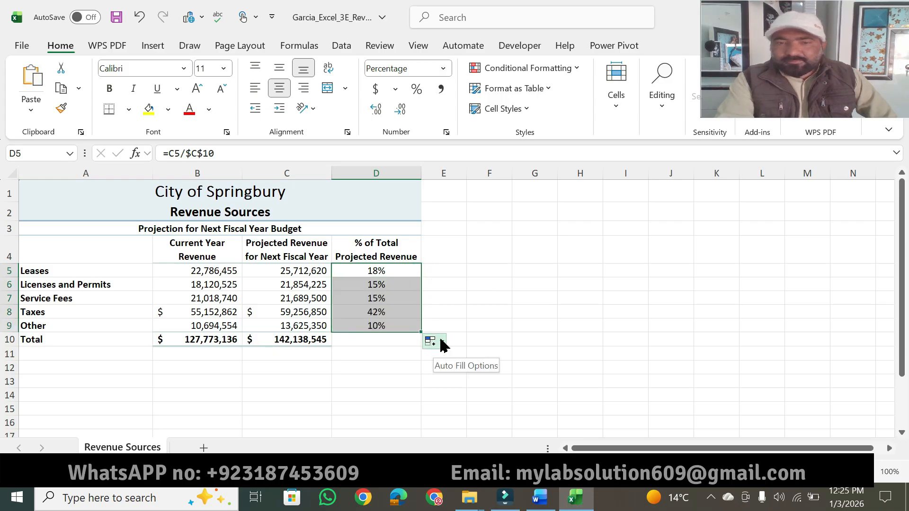
pyautogui.click(479, 327)
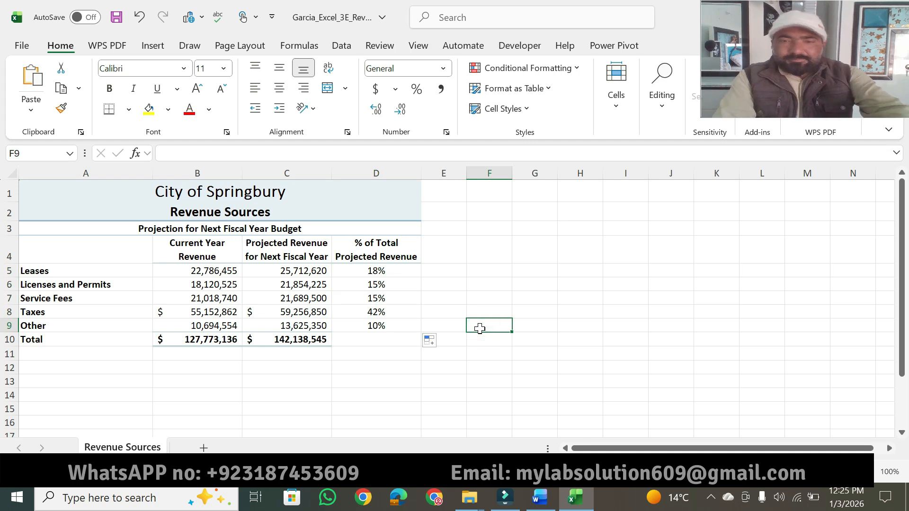
# Highlight step 2's point value in yellow in the Word instructions.
pyautogui.click(538, 501)
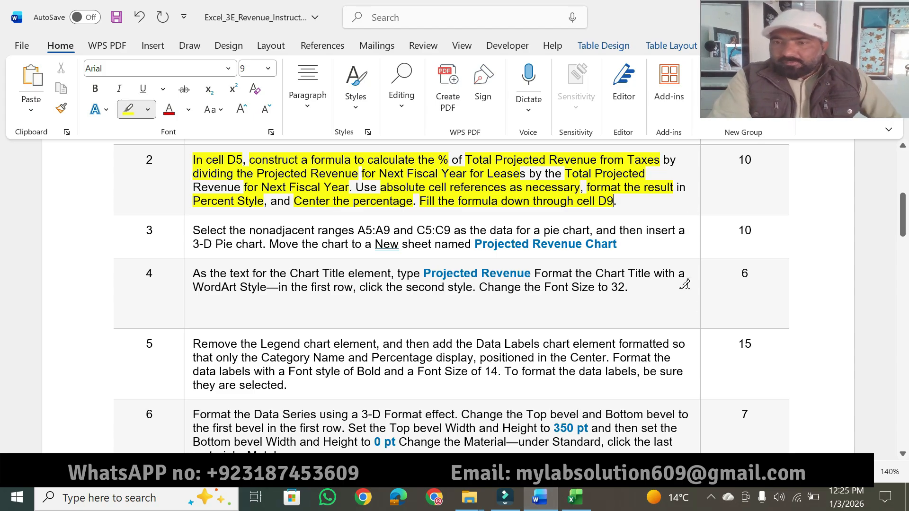
pyautogui.moveTo(736, 159); pyautogui.dragTo(752, 159)
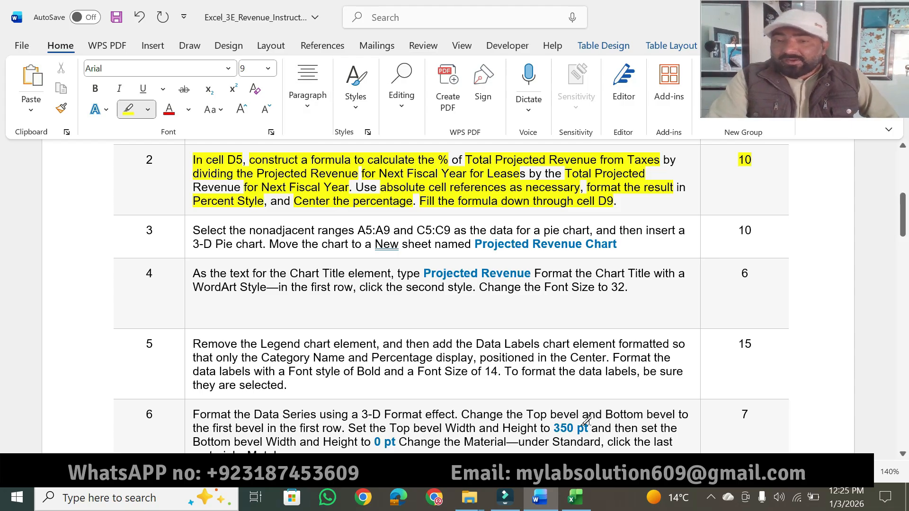
pyautogui.click(575, 497)
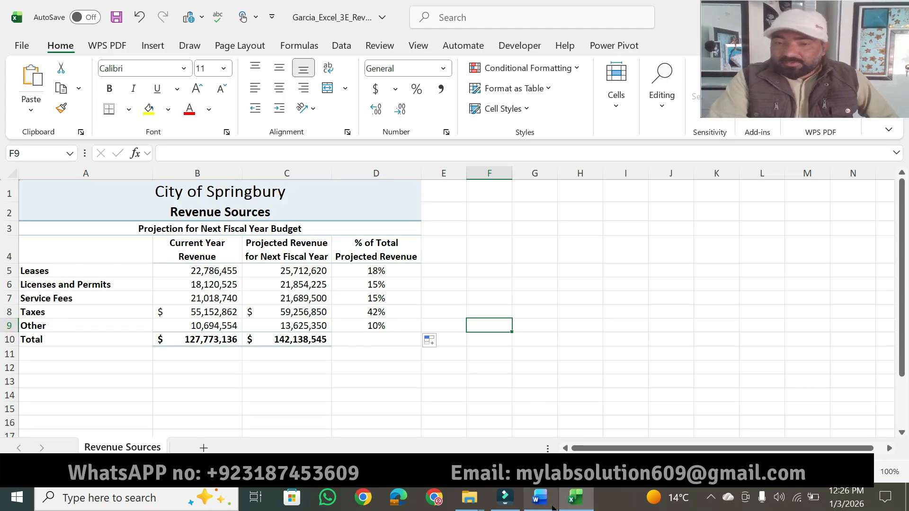
pyautogui.click(540, 497)
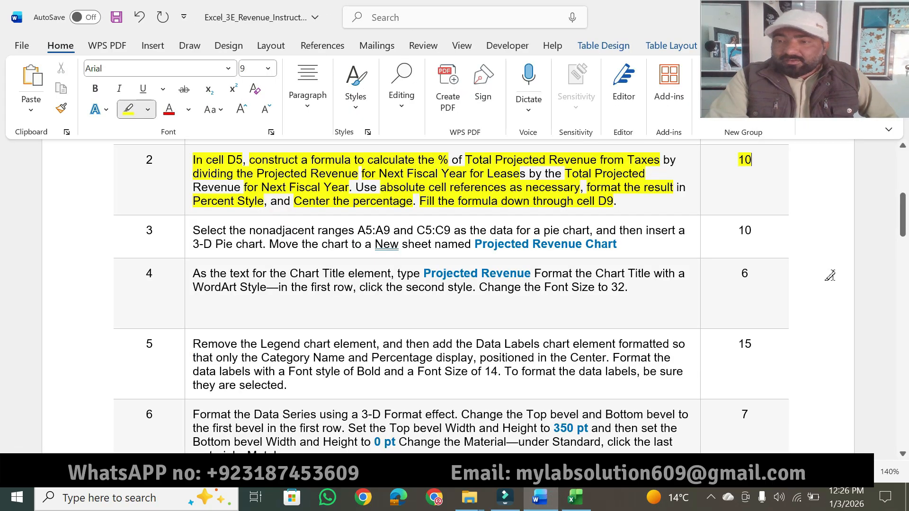
# Highlight step 3's "Select the nonadjacent ranges A5:A9" and "C5:C9 as" in Word, and select A5:A9 together with D5:D9 in Excel.
pyautogui.scroll(-3, 903, 459)
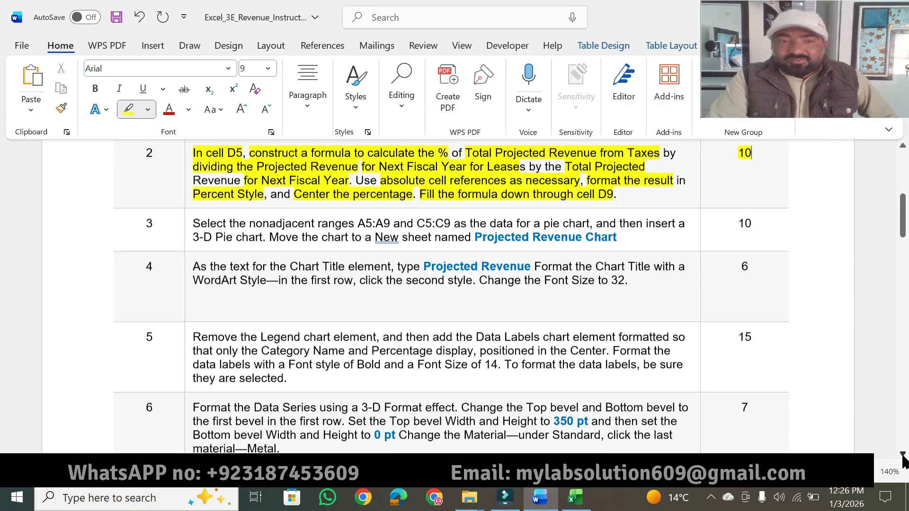
pyautogui.scroll(-1, 903, 459)
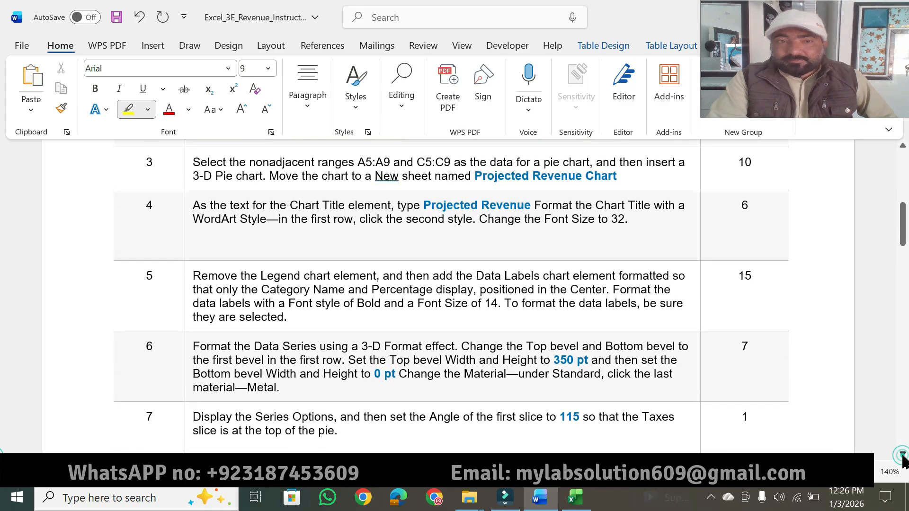
pyautogui.click(902, 149)
pyautogui.moveTo(195, 160); pyautogui.dragTo(459, 163)
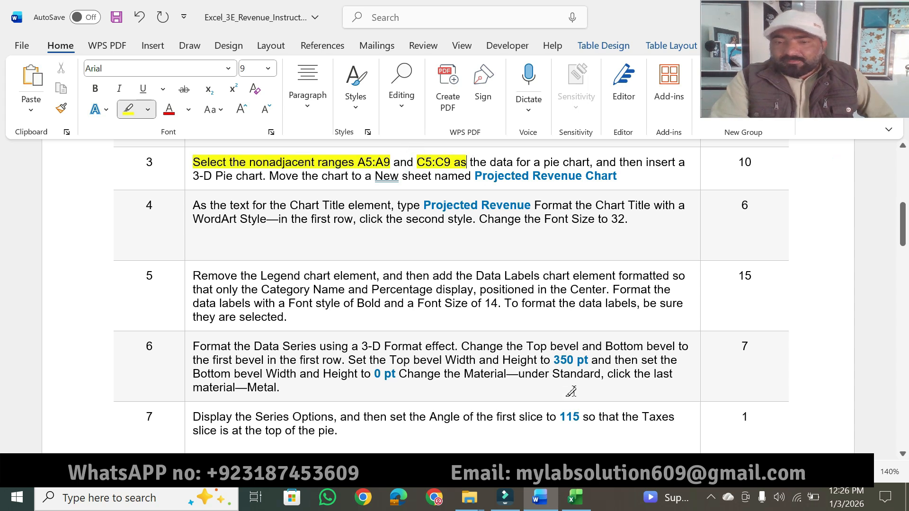
pyautogui.click(575, 497)
pyautogui.moveTo(37, 273); pyautogui.dragTo(36, 326)
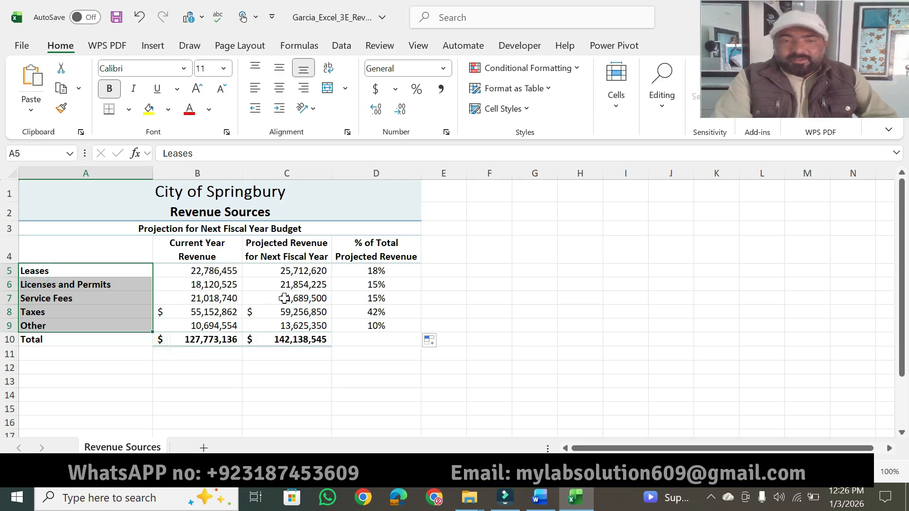
pyautogui.moveTo(362, 273); pyautogui.dragTo(371, 329)
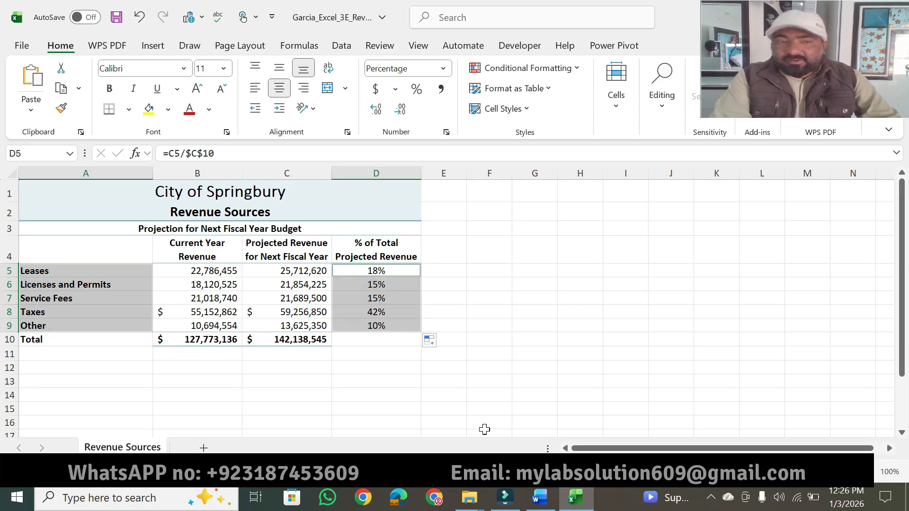
# Highlight step 3's "data for a pie chart" and "3-D Pie chart" in yellow in the Word instructions.
pyautogui.click(539, 497)
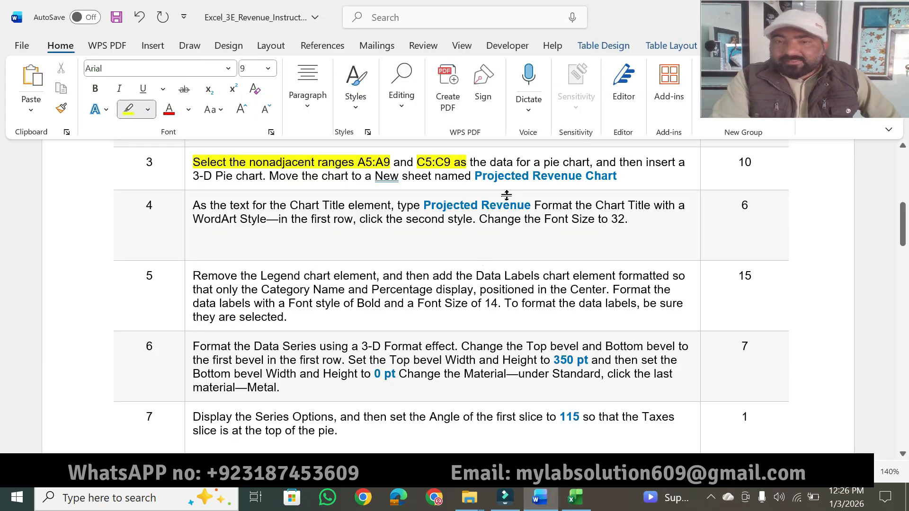
pyautogui.moveTo(528, 162); pyautogui.dragTo(578, 161)
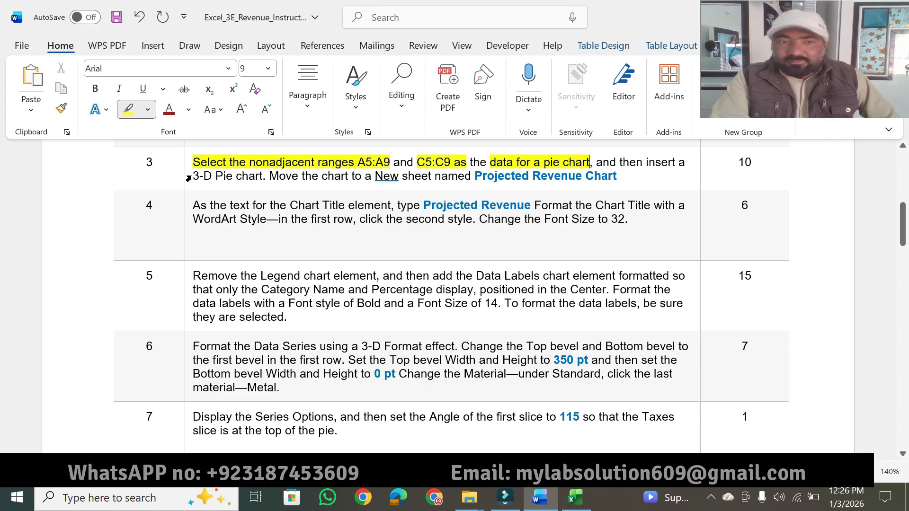
pyautogui.moveTo(191, 176); pyautogui.dragTo(268, 176)
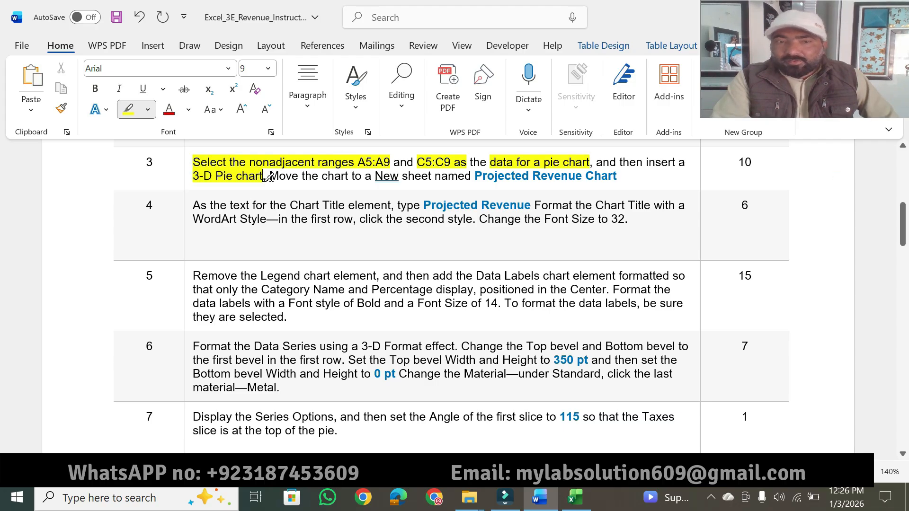
# Return to Excel and insert a 3-D pie chart from the selected ranges.
pyautogui.click(575, 497)
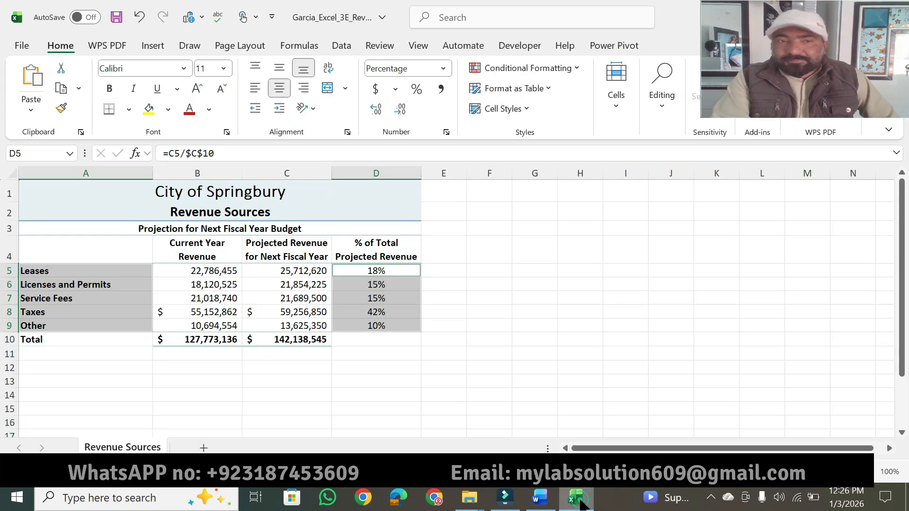
pyautogui.click(152, 46)
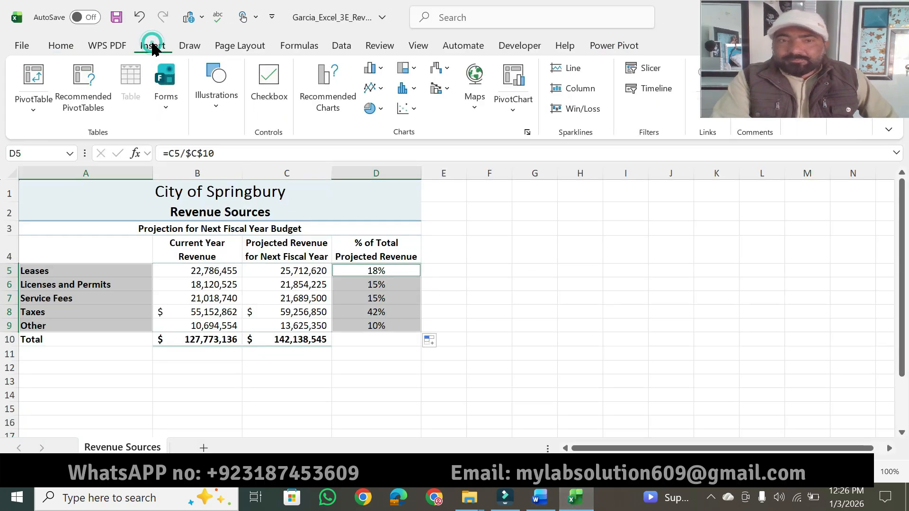
pyautogui.click(382, 114)
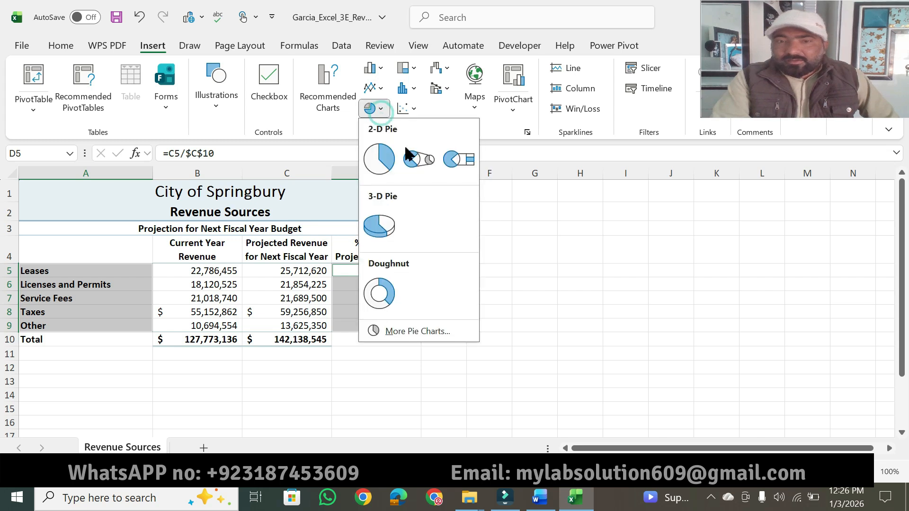
pyautogui.click(379, 225)
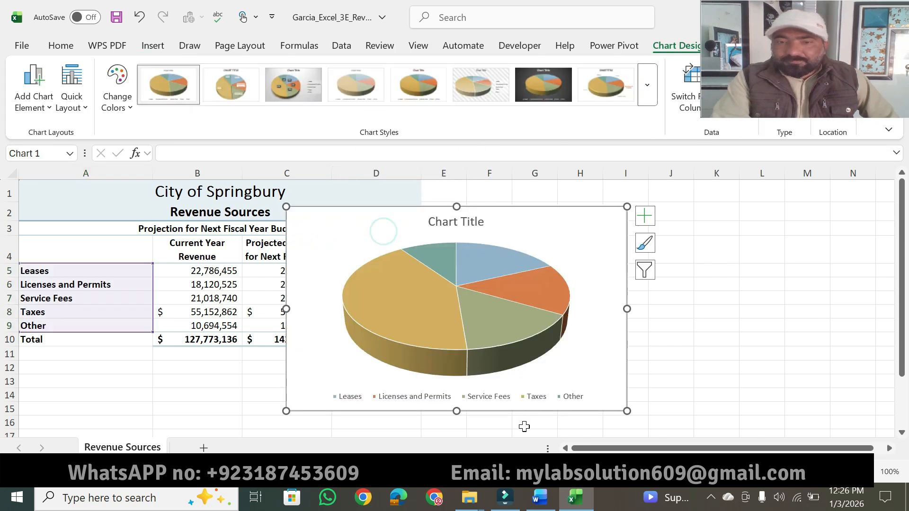
# Highlight step 3's "chart to a New sheet named" in Word, and copy the sheet name "Projected Revenue Chart" with the highlighter off.
pyautogui.click(542, 497)
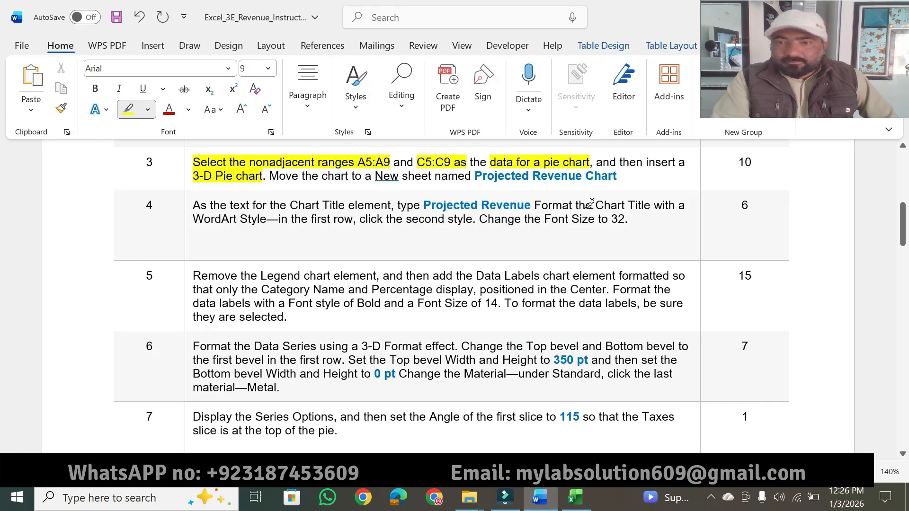
pyautogui.moveTo(331, 176); pyautogui.dragTo(455, 171)
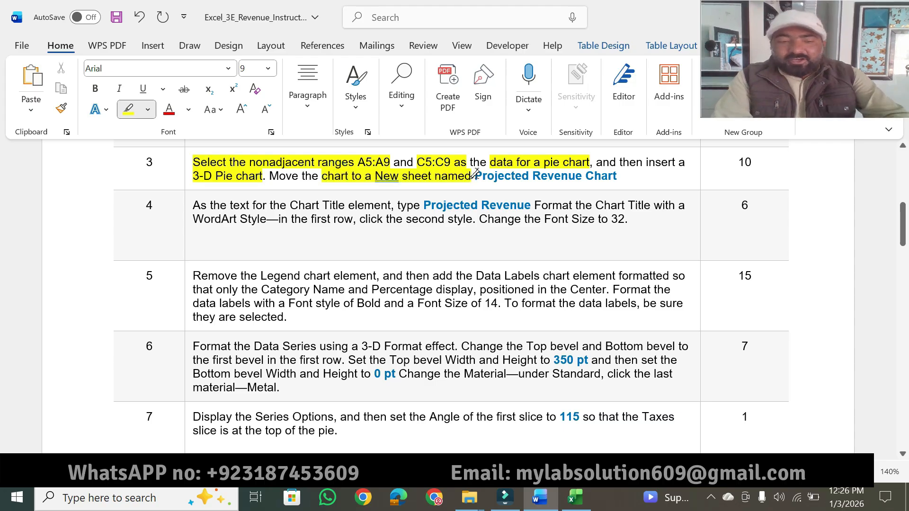
pyautogui.press('Escape')
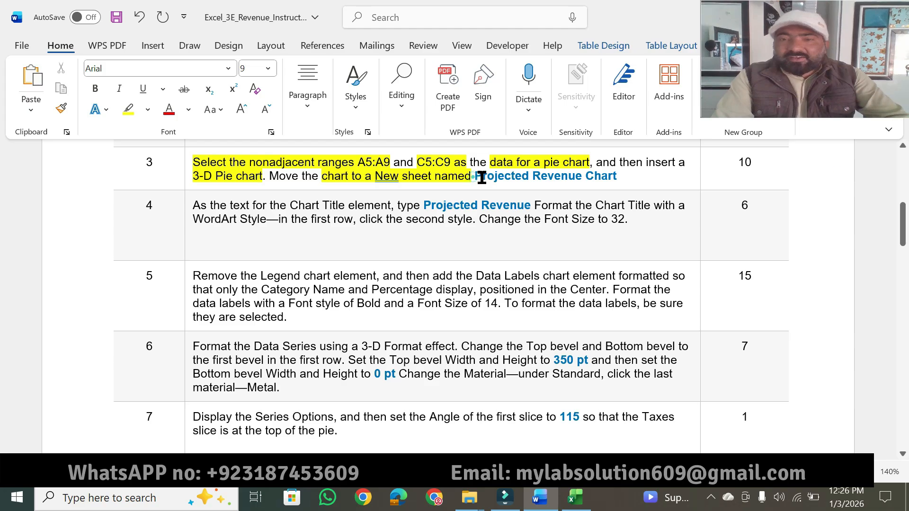
pyautogui.moveTo(473, 177); pyautogui.dragTo(618, 176)
pyautogui.hotkey('ctrl', 'c')
pyautogui.hotkey('ctrl', 'b')
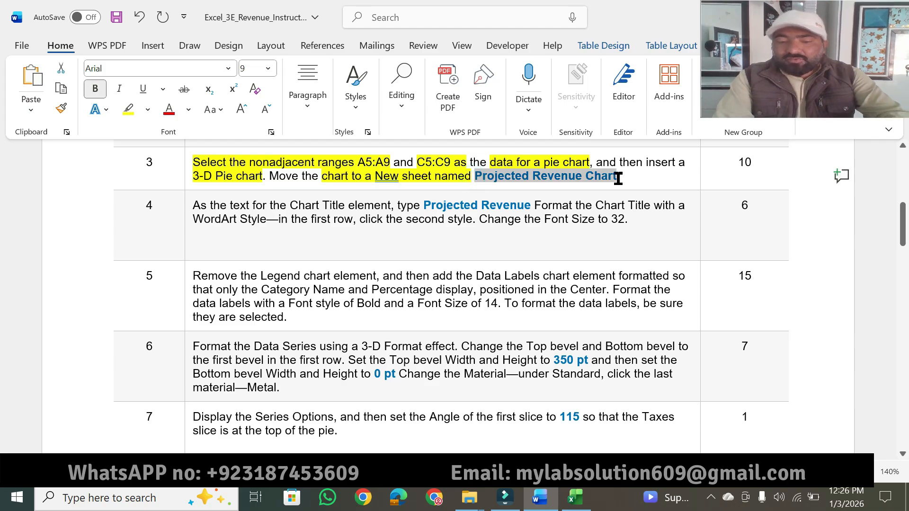
# Switch to Excel and move the 3-D pie chart to a new sheet named "Projected Revenue Chart".
pyautogui.click(582, 504)
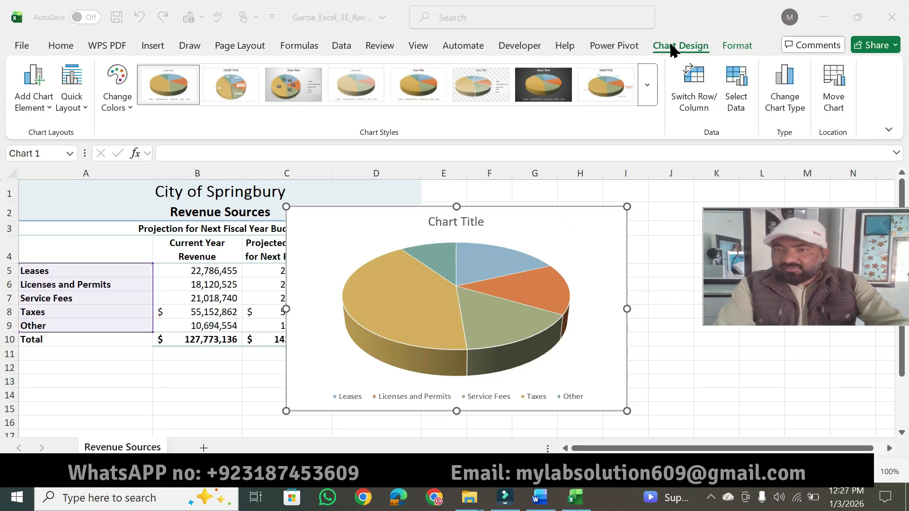
pyautogui.click(828, 78)
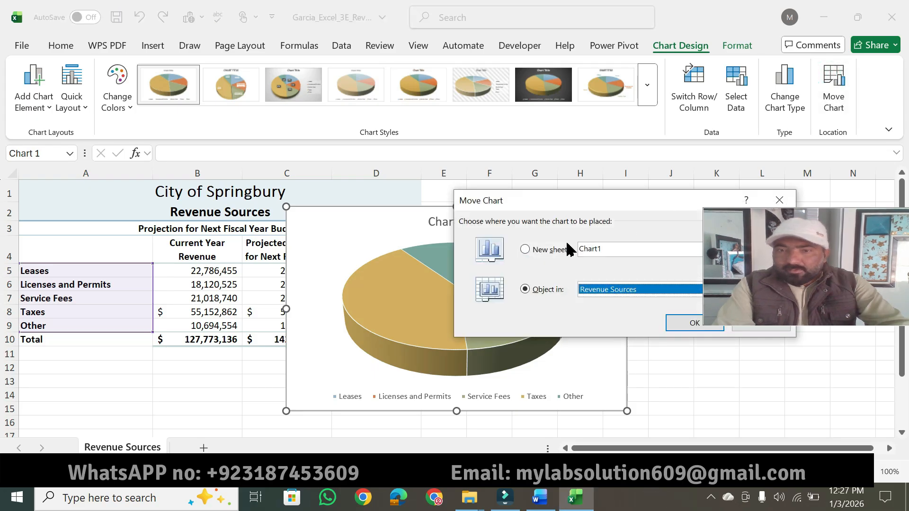
pyautogui.click(548, 249)
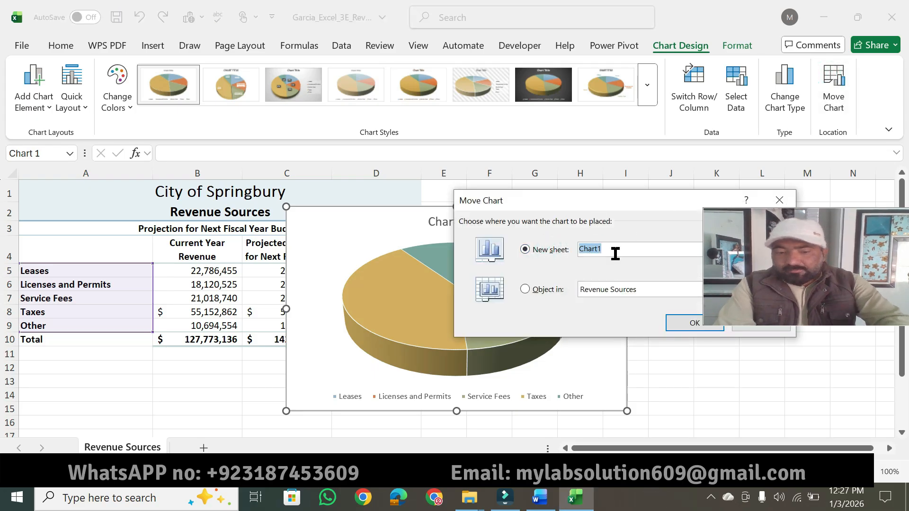
pyautogui.hotkey('ctrl', 'v')
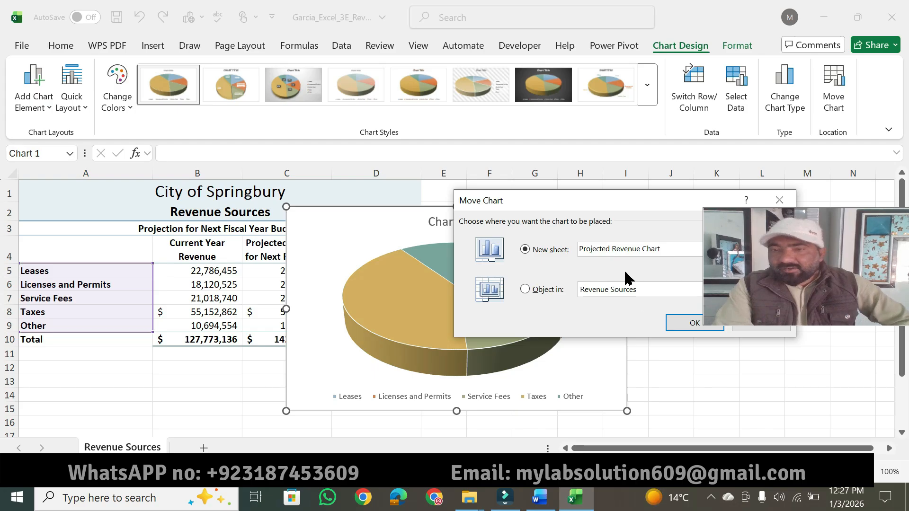
pyautogui.click(668, 323)
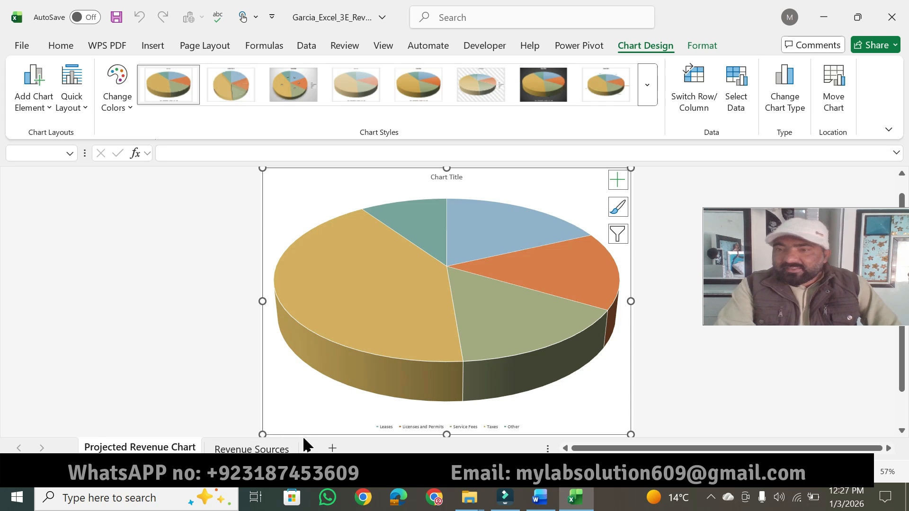
pyautogui.moveTo(803, 304); pyautogui.dragTo(799, 94)
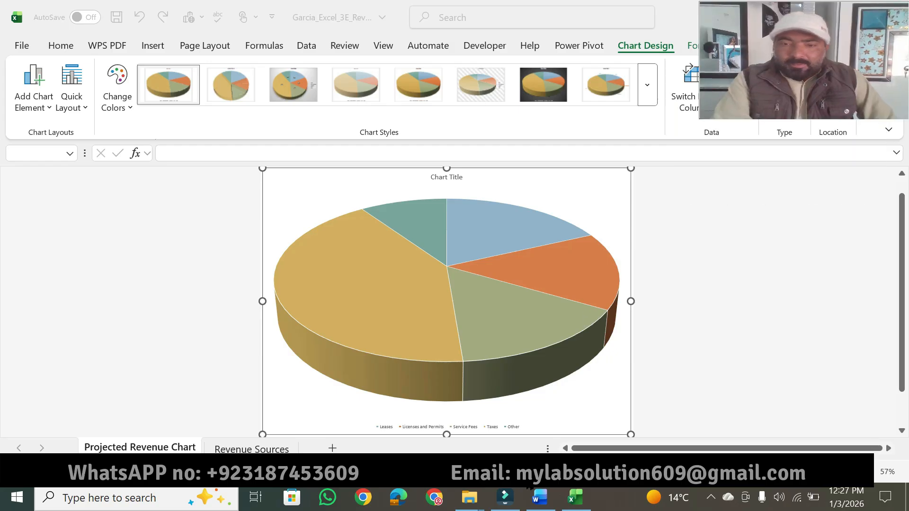
# Return to the Word instructions and highlight step 3's point value of 10 in yellow.
pyautogui.click(540, 498)
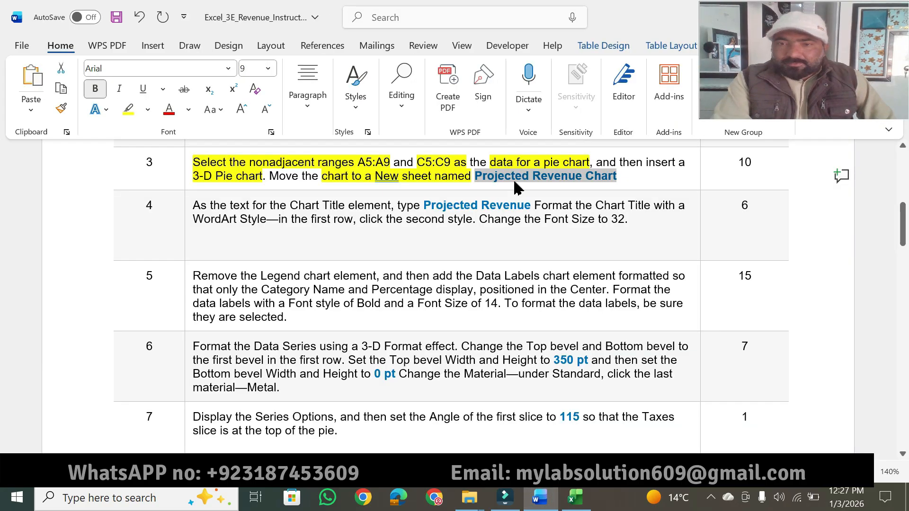
pyautogui.click(628, 178)
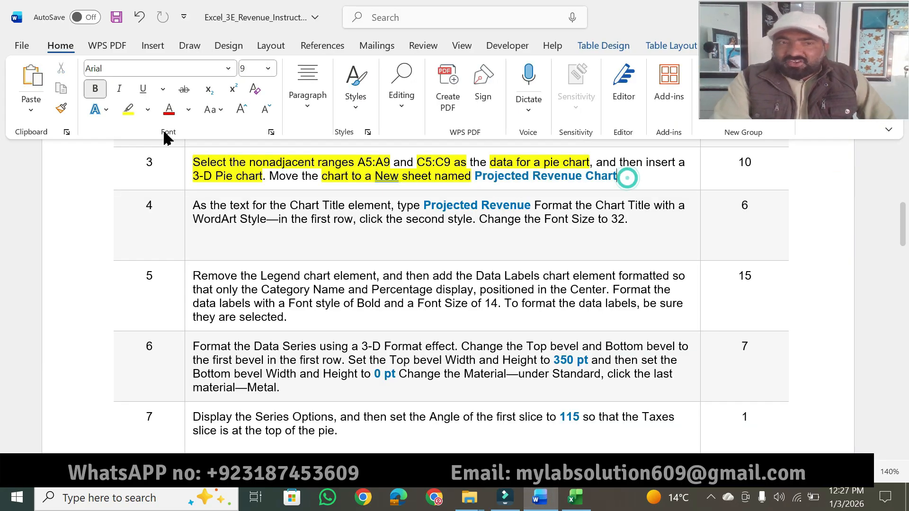
pyautogui.click(134, 110)
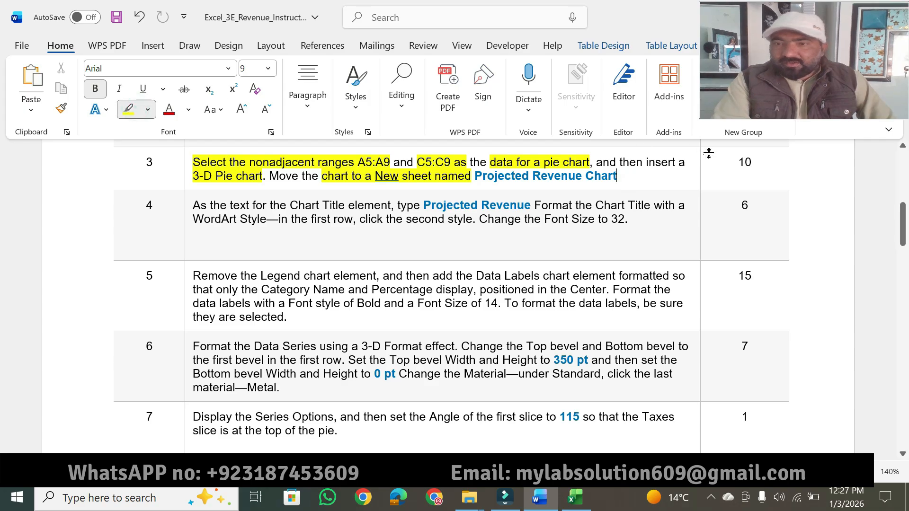
pyautogui.moveTo(736, 161); pyautogui.dragTo(752, 162)
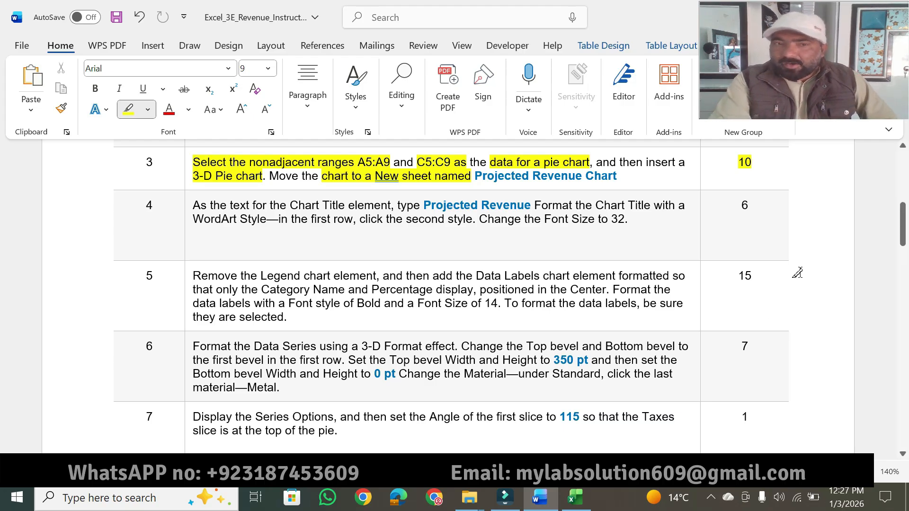
# Highlight step 4's "As the text for the Chart Title element" and "Projected Revenue Format the Chart Title" in yellow, then turn the highlighter off.
pyautogui.click(902, 454)
pyautogui.click(902, 455)
pyautogui.click(902, 454)
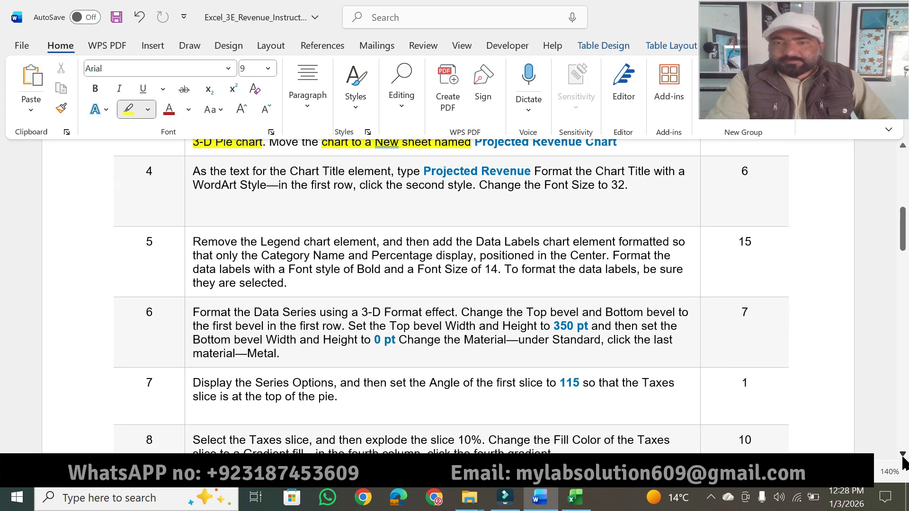
pyautogui.click(902, 454)
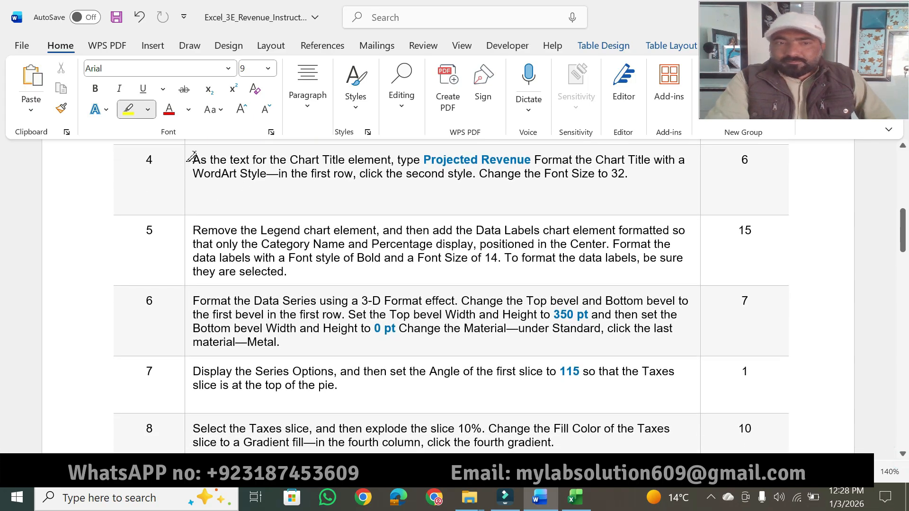
pyautogui.moveTo(193, 160); pyautogui.dragTo(648, 155)
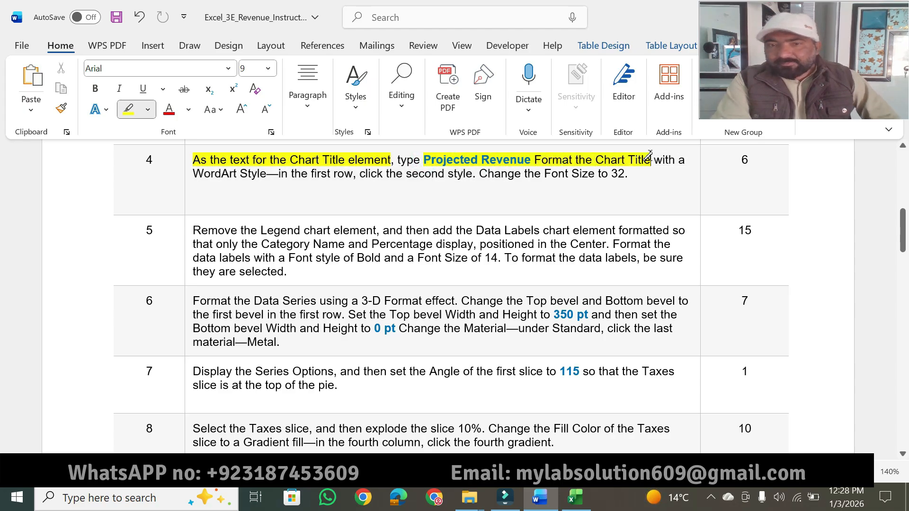
pyautogui.press('Escape')
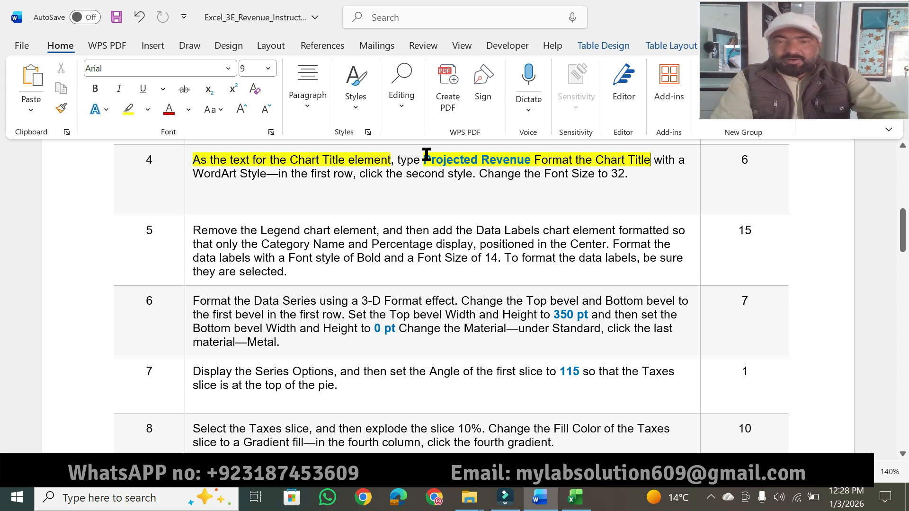
# Copy "Projected Revenue" from step 4 in Word and paste it over the pie chart's title text in Excel.
pyautogui.moveTo(425, 157); pyautogui.dragTo(532, 161)
pyautogui.hotkey('ctrl', 'c')
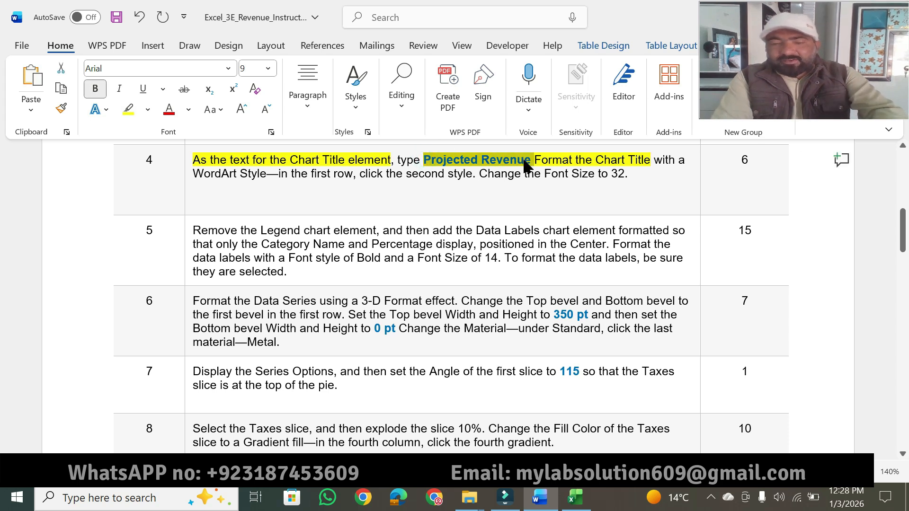
pyautogui.click(575, 497)
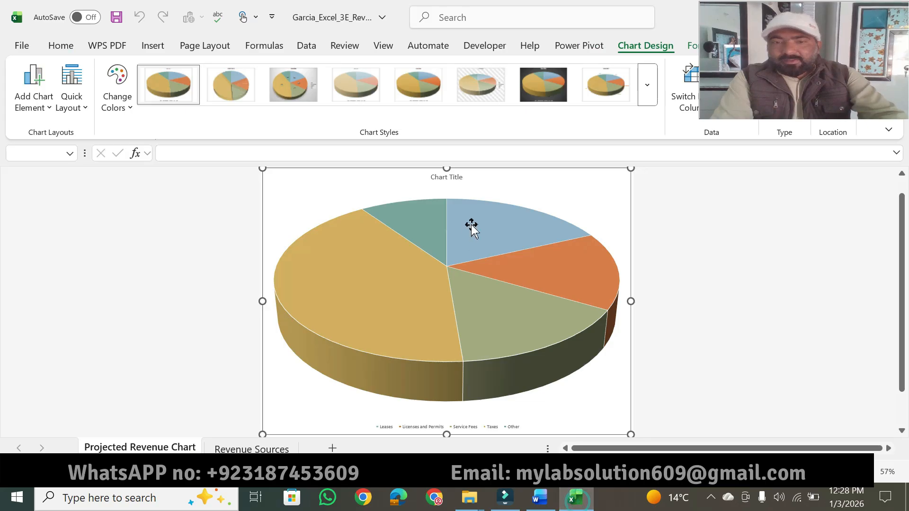
pyautogui.tripleClick(447, 177)
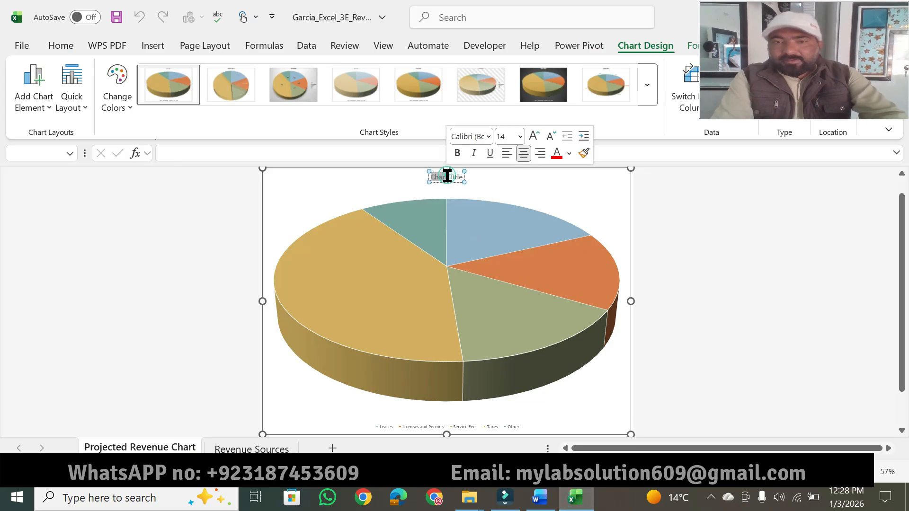
pyautogui.hotkey('ctrl', 'v')
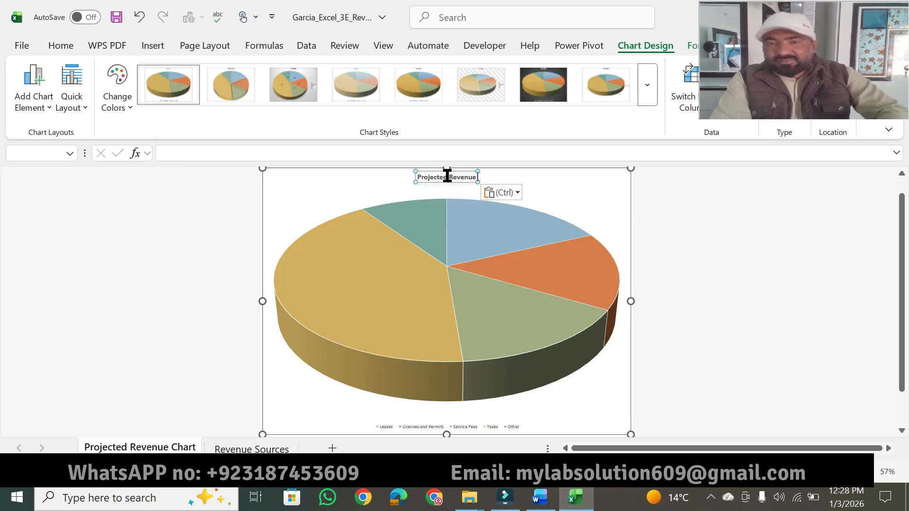